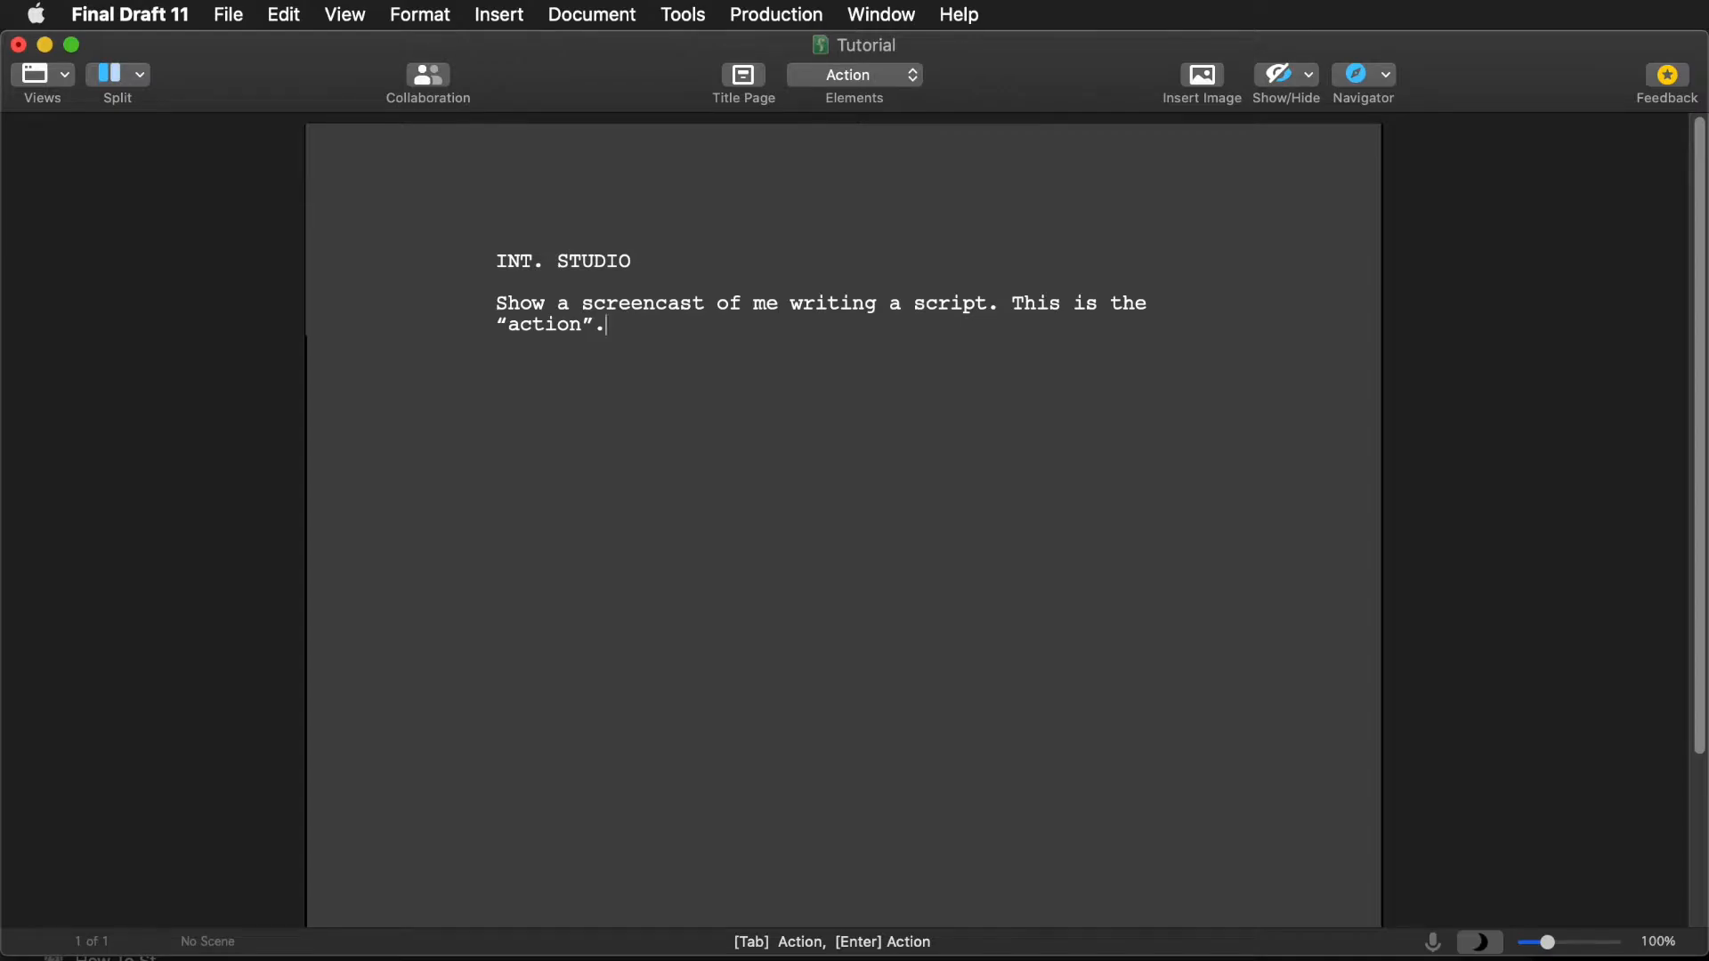
- Add an MF (V.O.) character cue below the opening action line
{"action": "key", "text": "Return"}
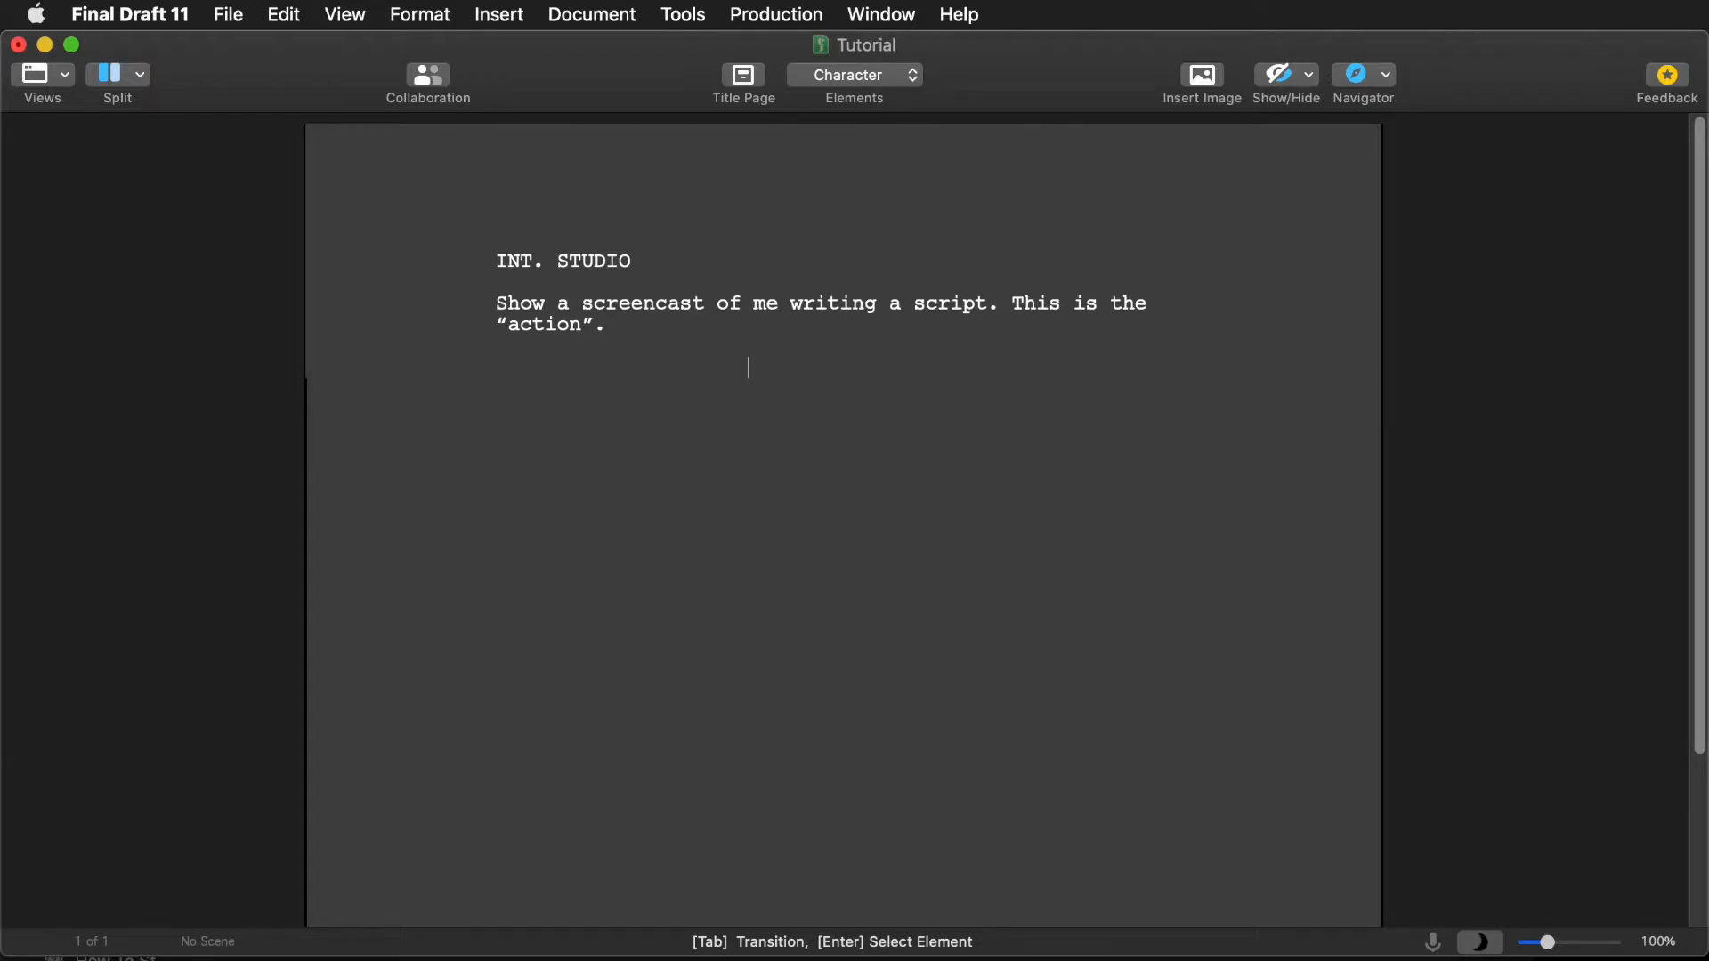
{"action": "type", "text": "MF"}
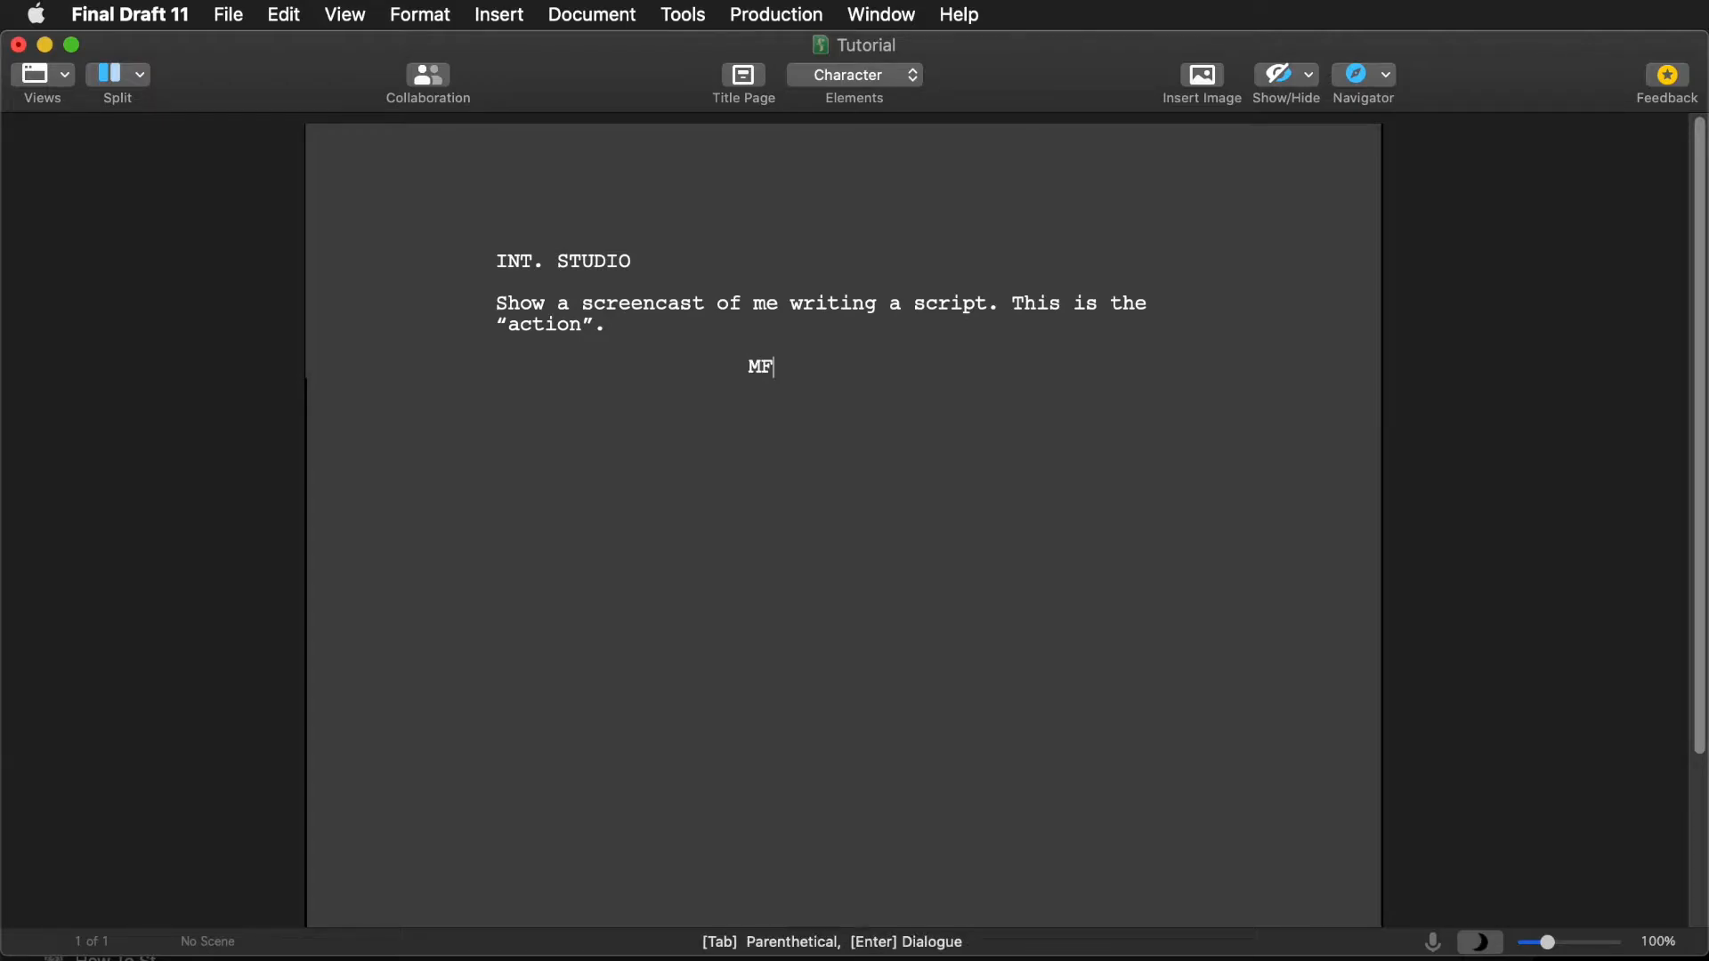
{"action": "key", "text": "Return"}
{"action": "key", "text": "Return"}
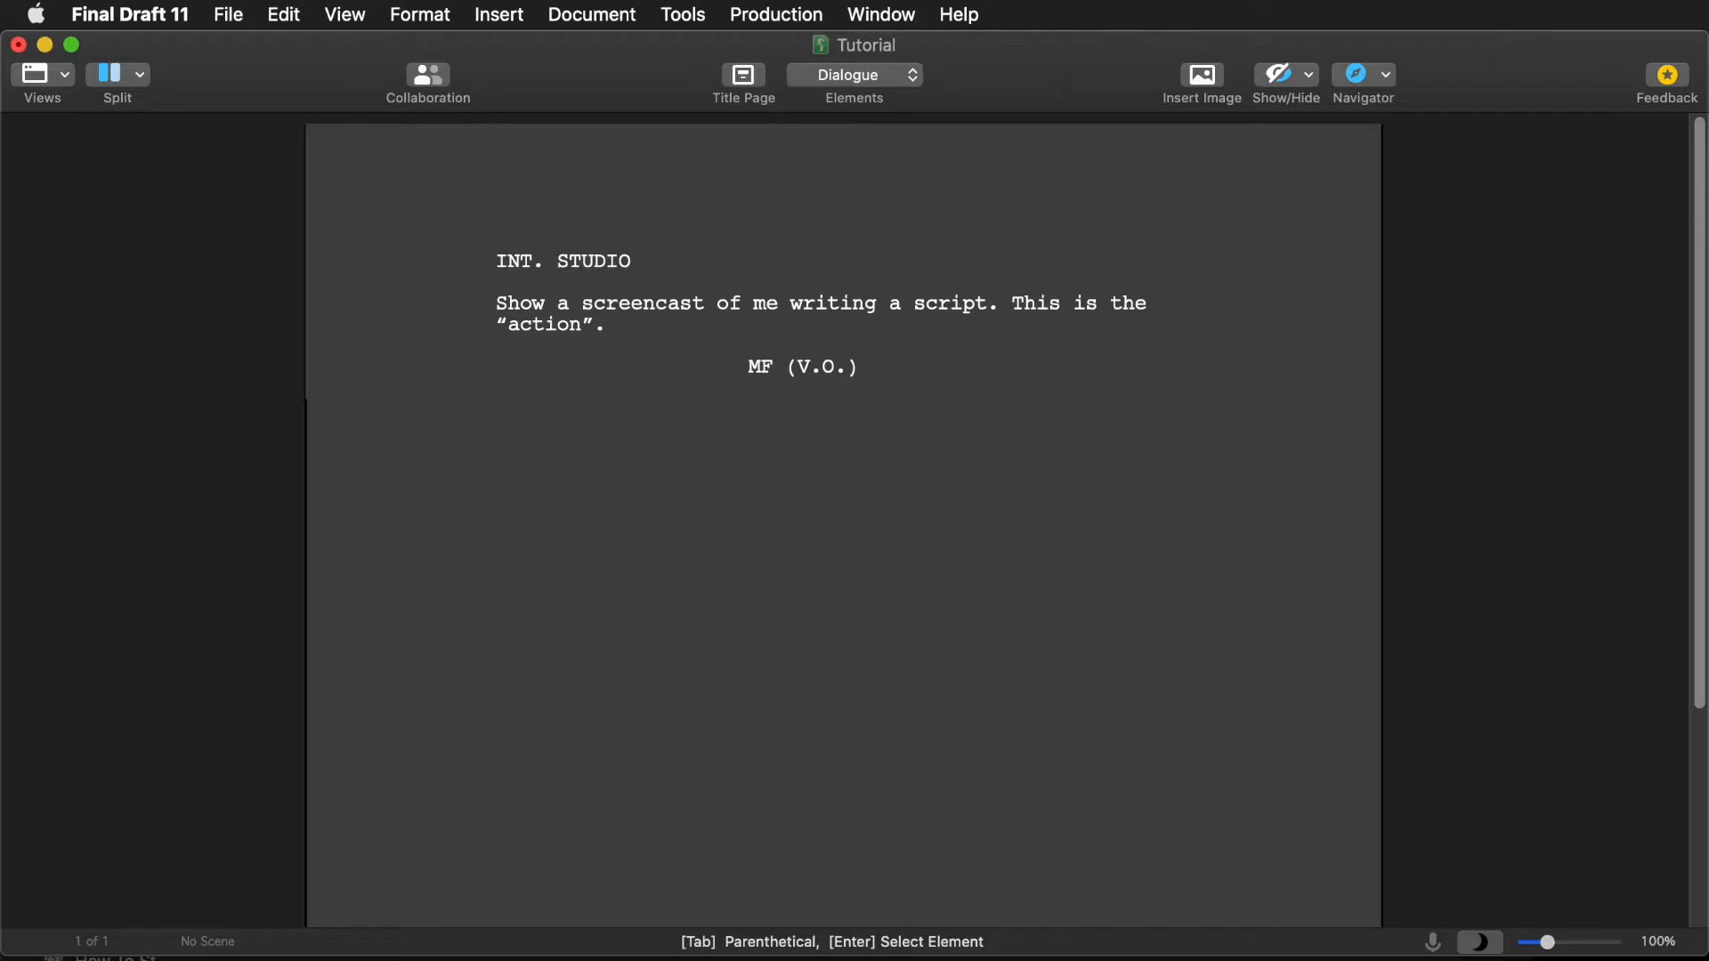
- Write MF's dialogue 'This is what I am saying. The words of Michael on the pictures.'
{"action": "type", "text": "T"}
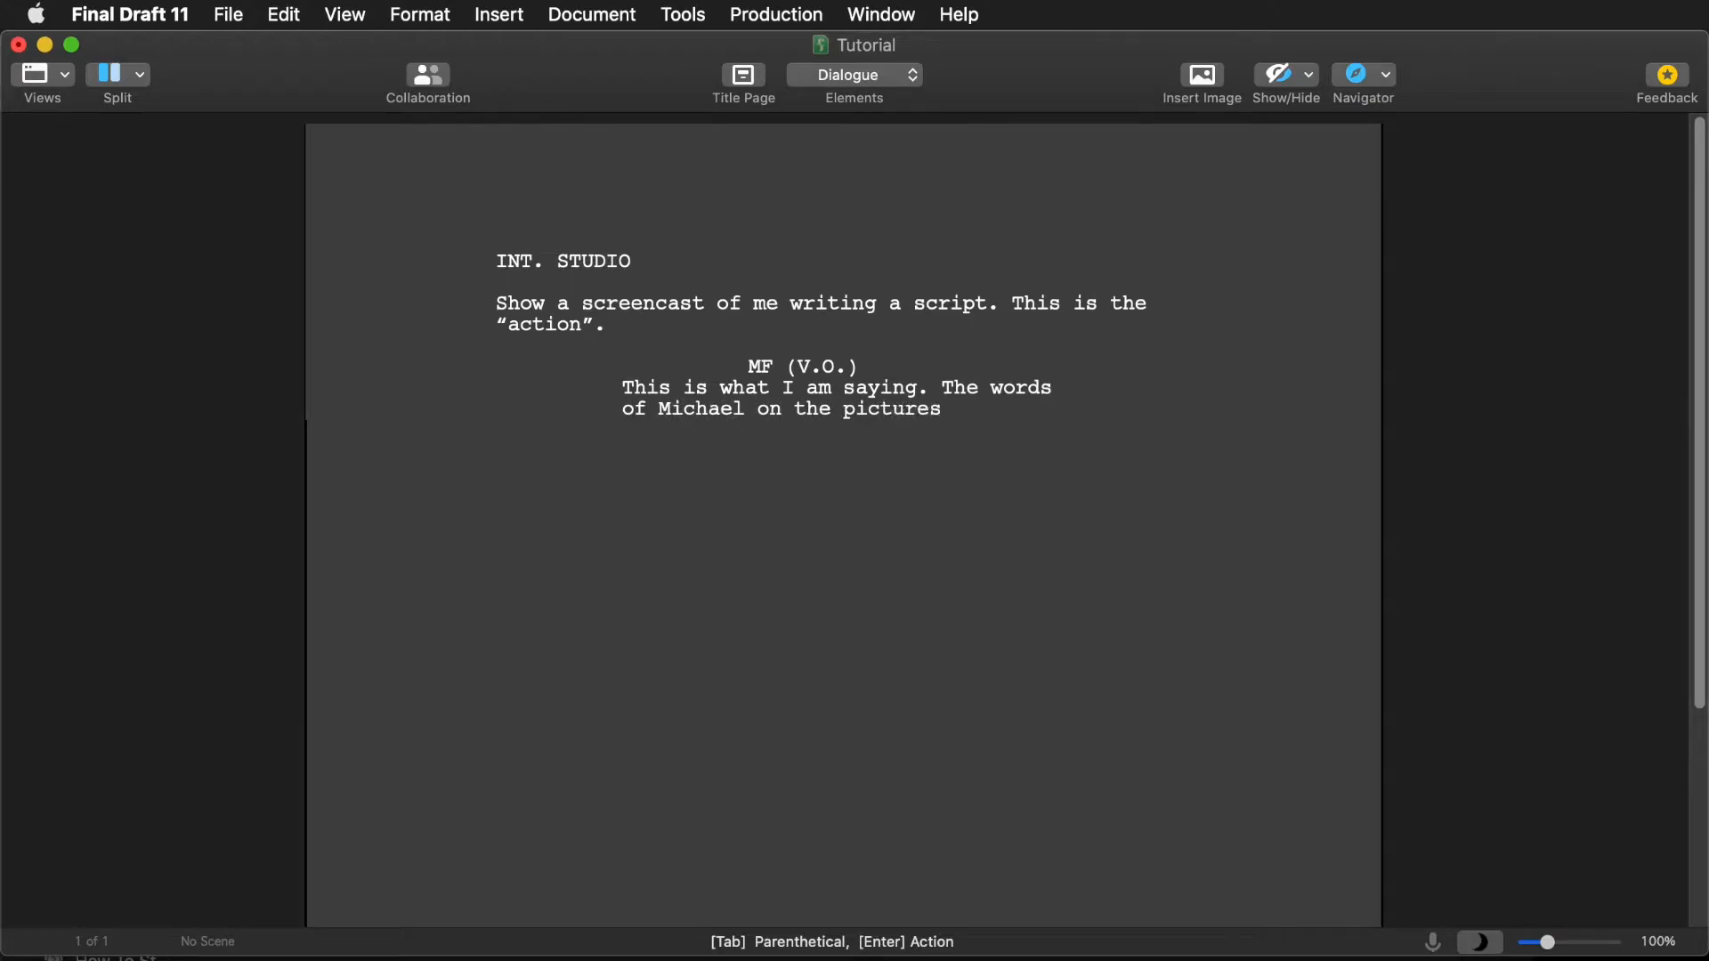
{"action": "type", "text": "logue”)"}
{"action": "key", "text": "Return"}
{"action": "type", "text": "This is some more action"}
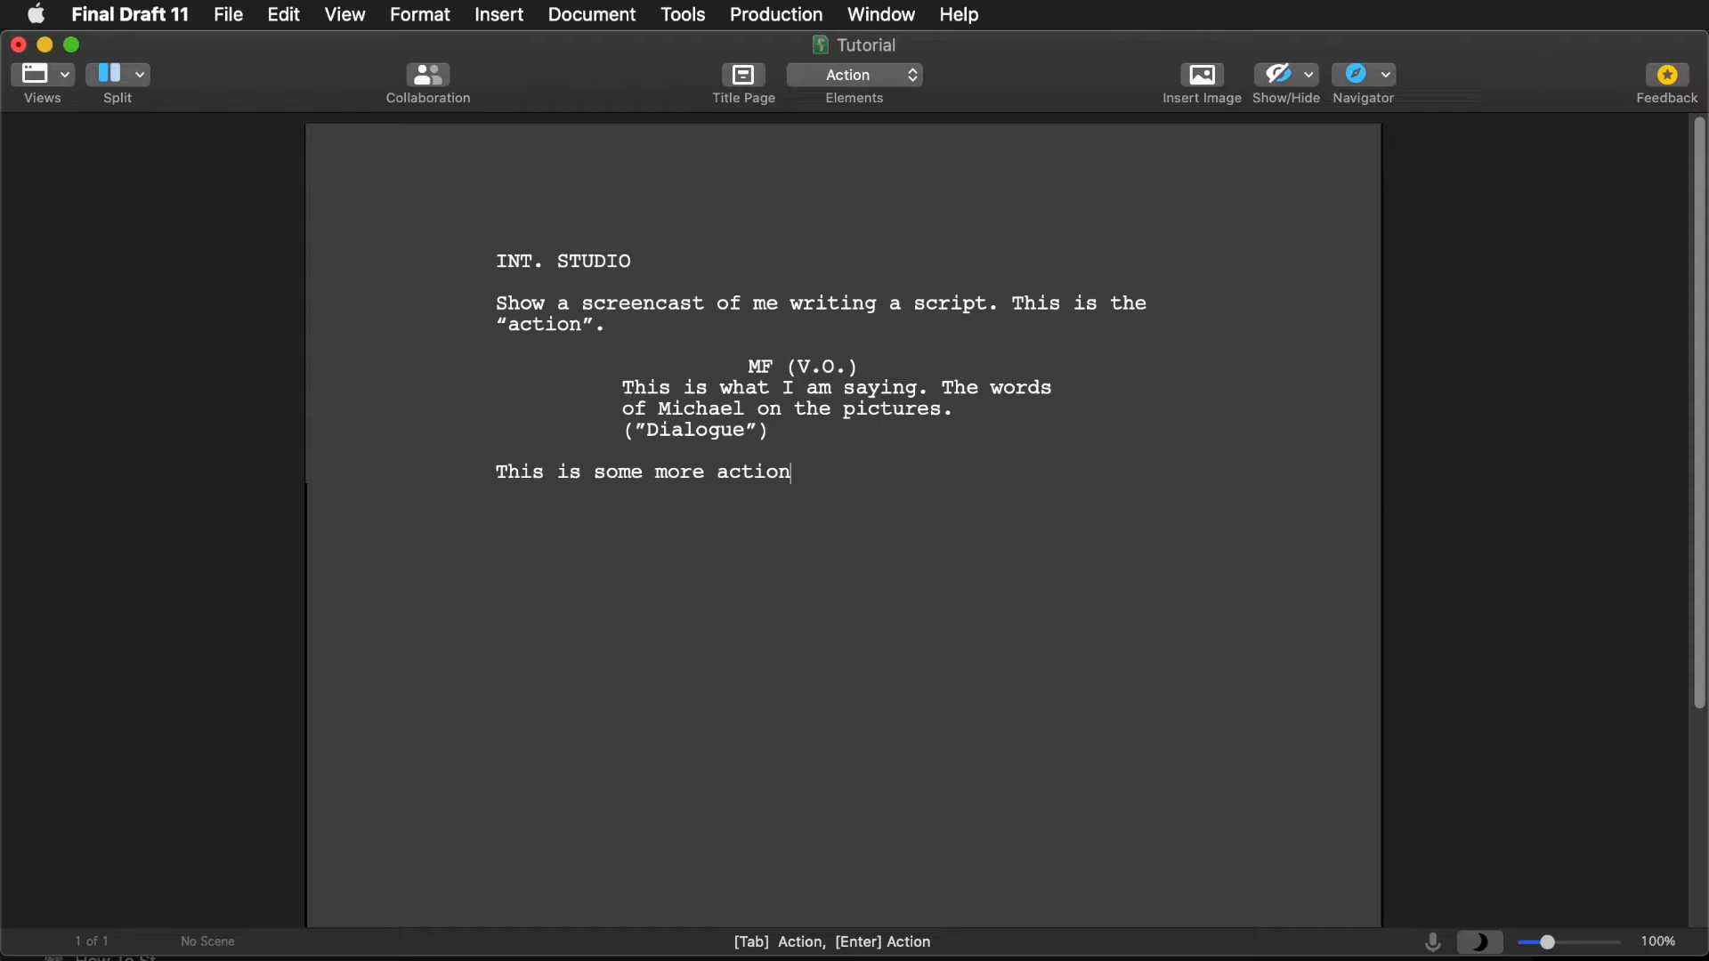
- Add another MF cue with the dialogue 'This is the next line of dialogue.'
{"action": "key", "text": "Return"}
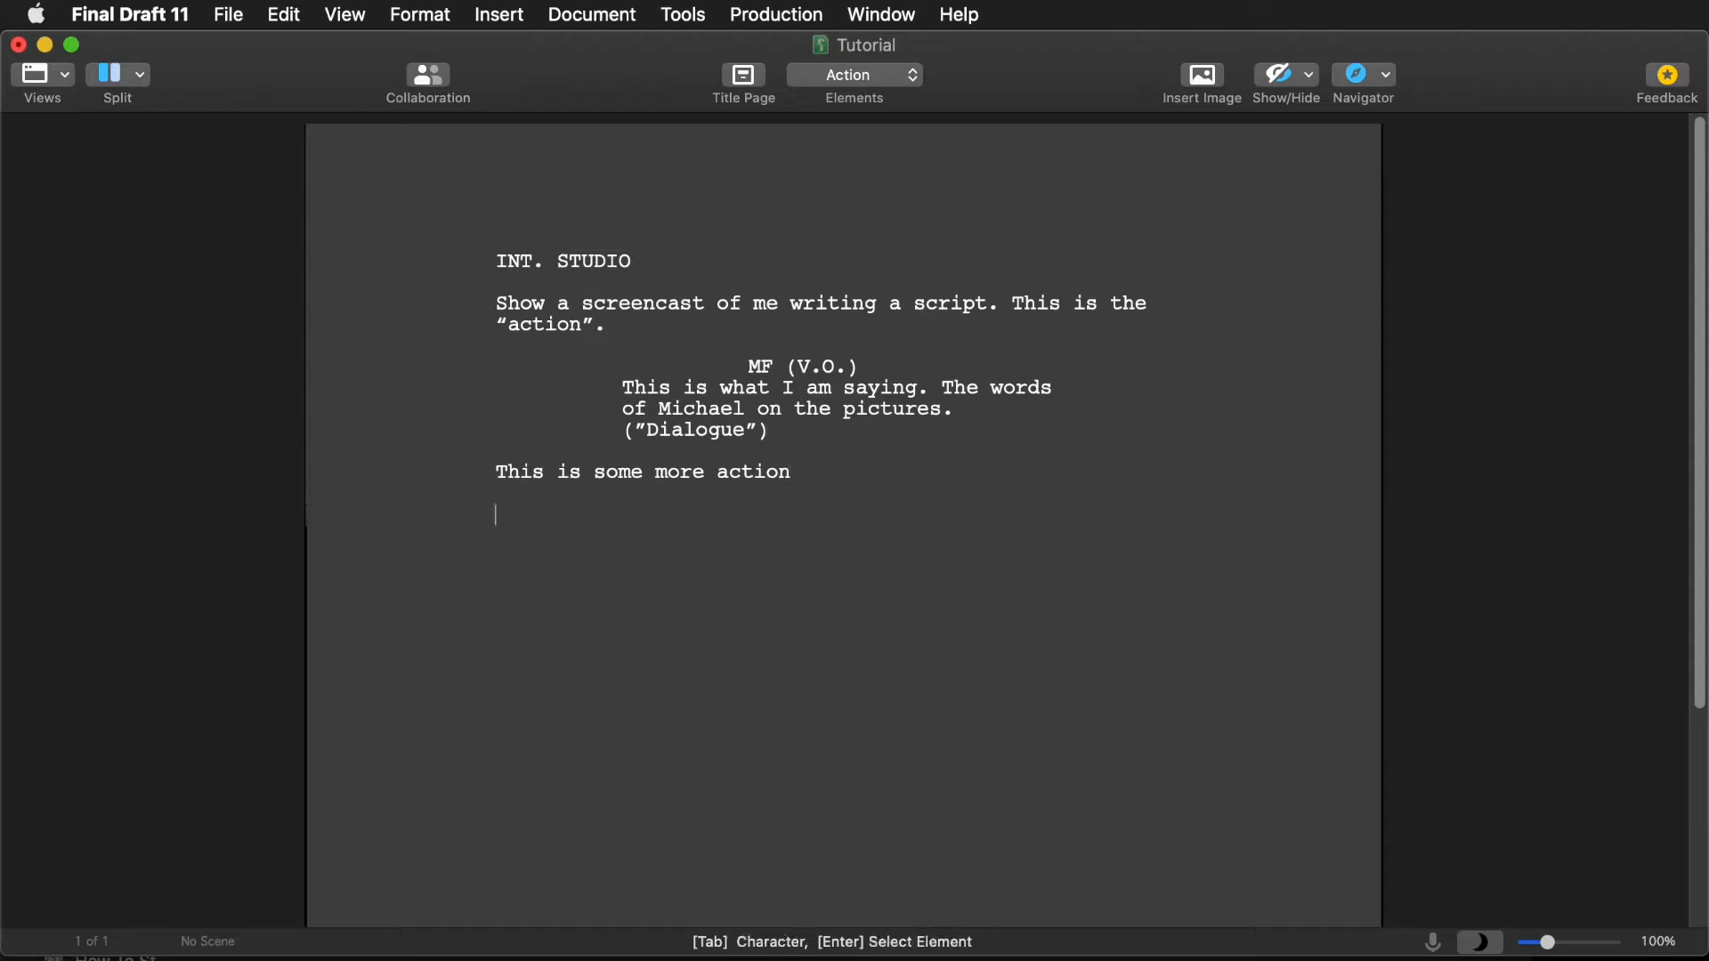
{"action": "type", "text": "MF"}
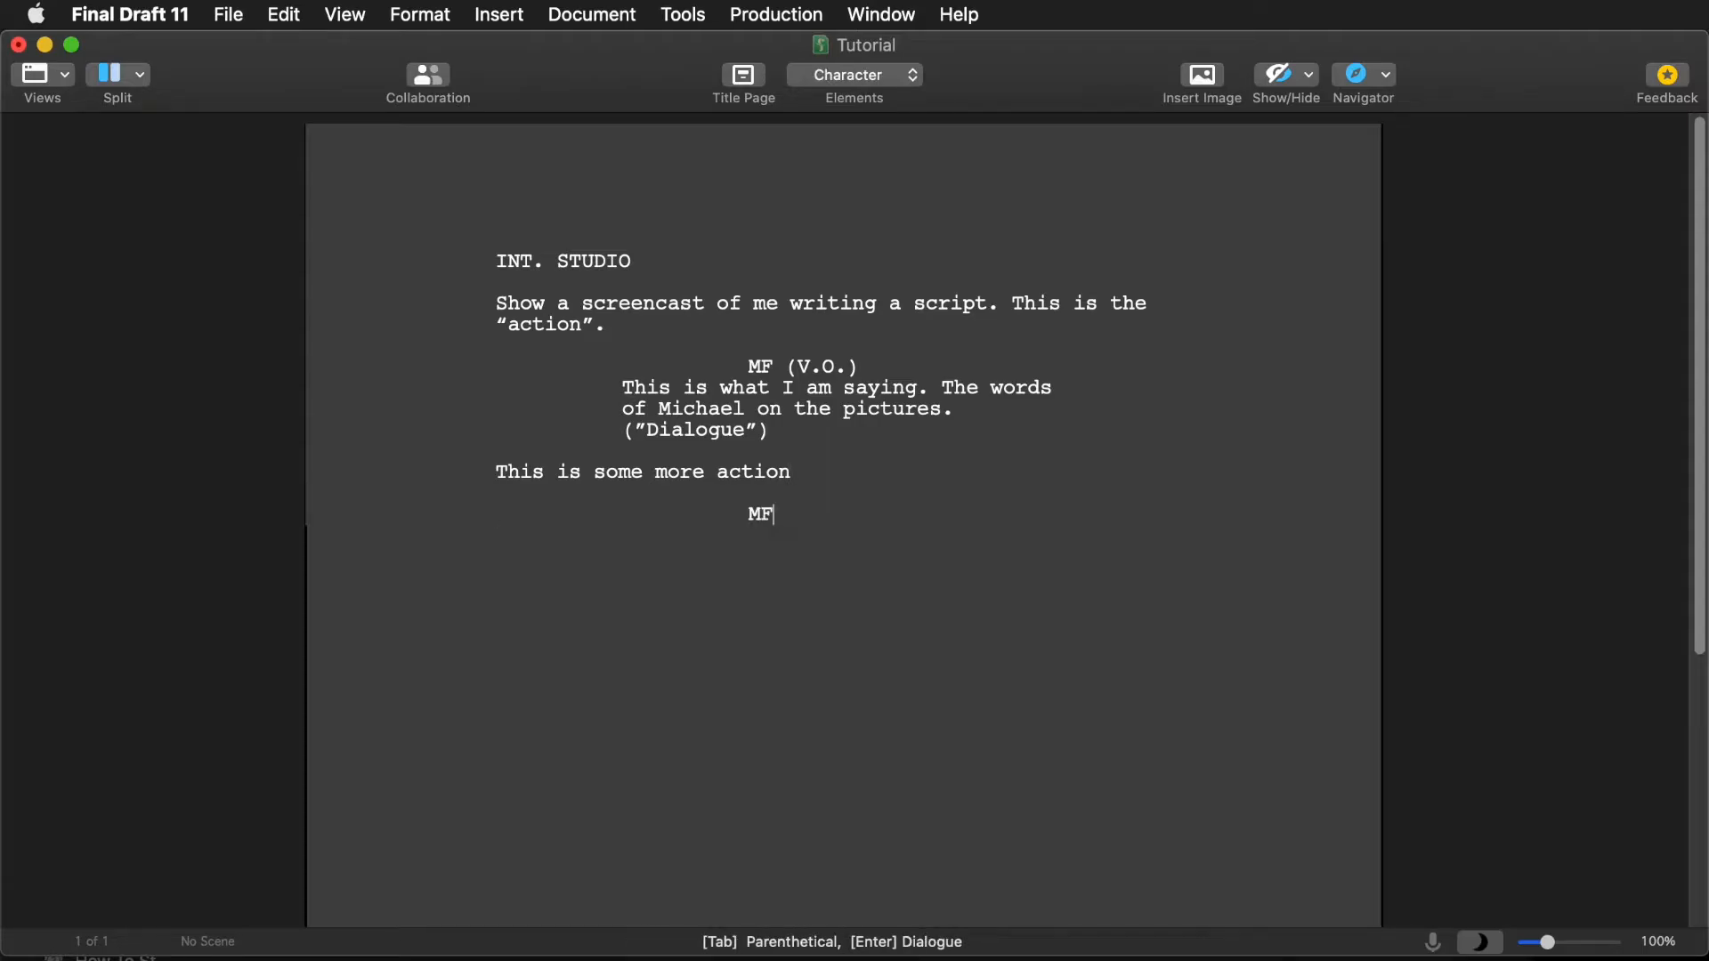
{"action": "key", "text": "Return"}
{"action": "type", "text": "This is the next line of dialogue."}
{"action": "key", "text": "Return"}
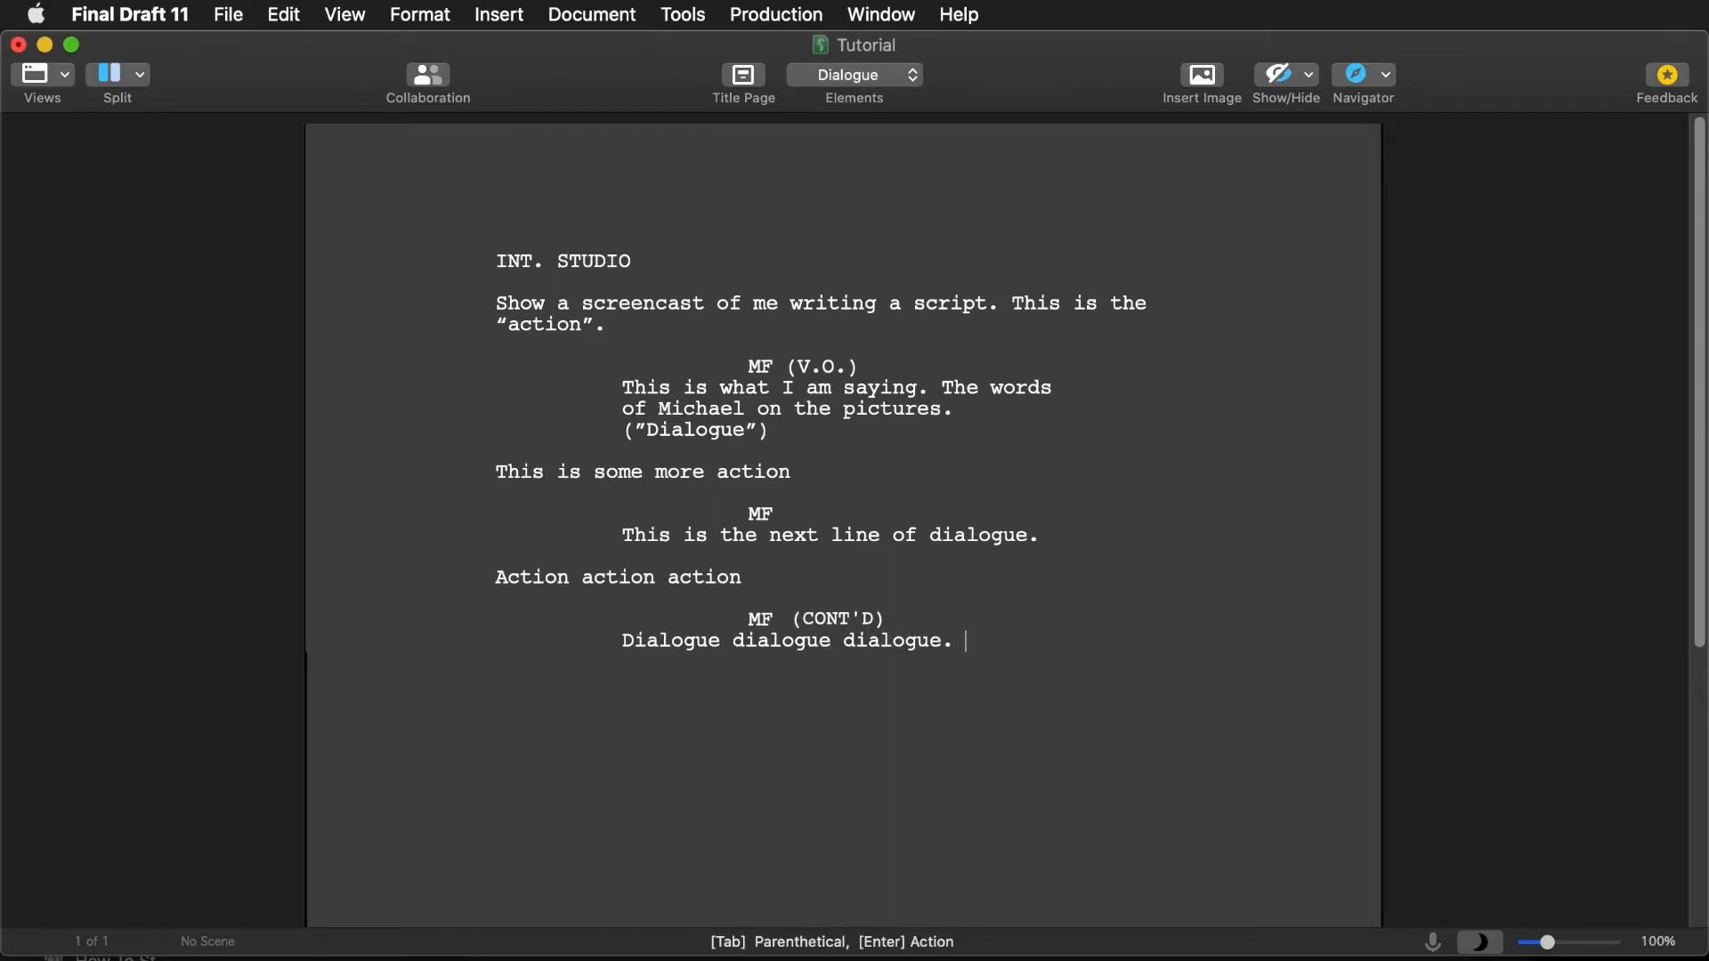
- Add the action 'Show something on screen' followed by an MF cue whose dialogue starts with 'Talk'
{"action": "key", "text": "Return"}
{"action": "type", "text": "Show something on screen"}
{"action": "key", "text": "Return"}
{"action": "key", "text": "Tab"}
{"action": "type", "text": "MF"}
{"action": "key", "text": "Return"}
{"action": "type", "text": "Talk"}
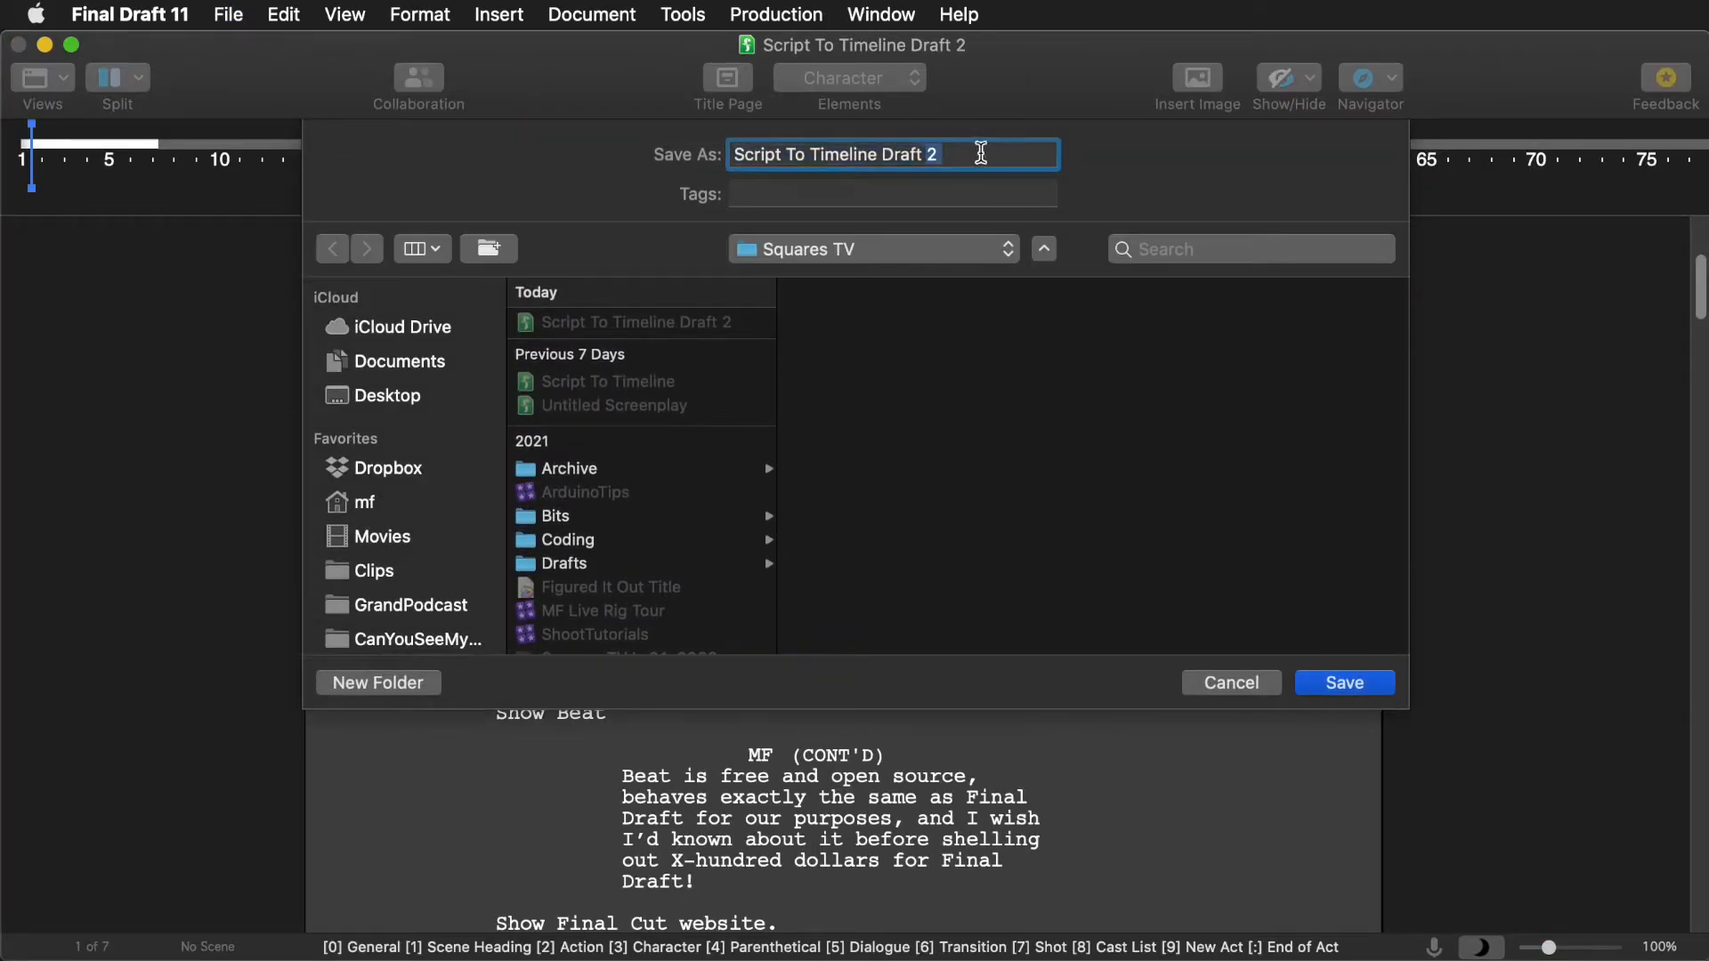
- Save the script as Script To Timeline Draft 3 and add the dialogue 'TLDR if you've got a script, go to squares.tv/'
{"action": "type", "text": "3"}
{"action": "key", "text": "Return"}
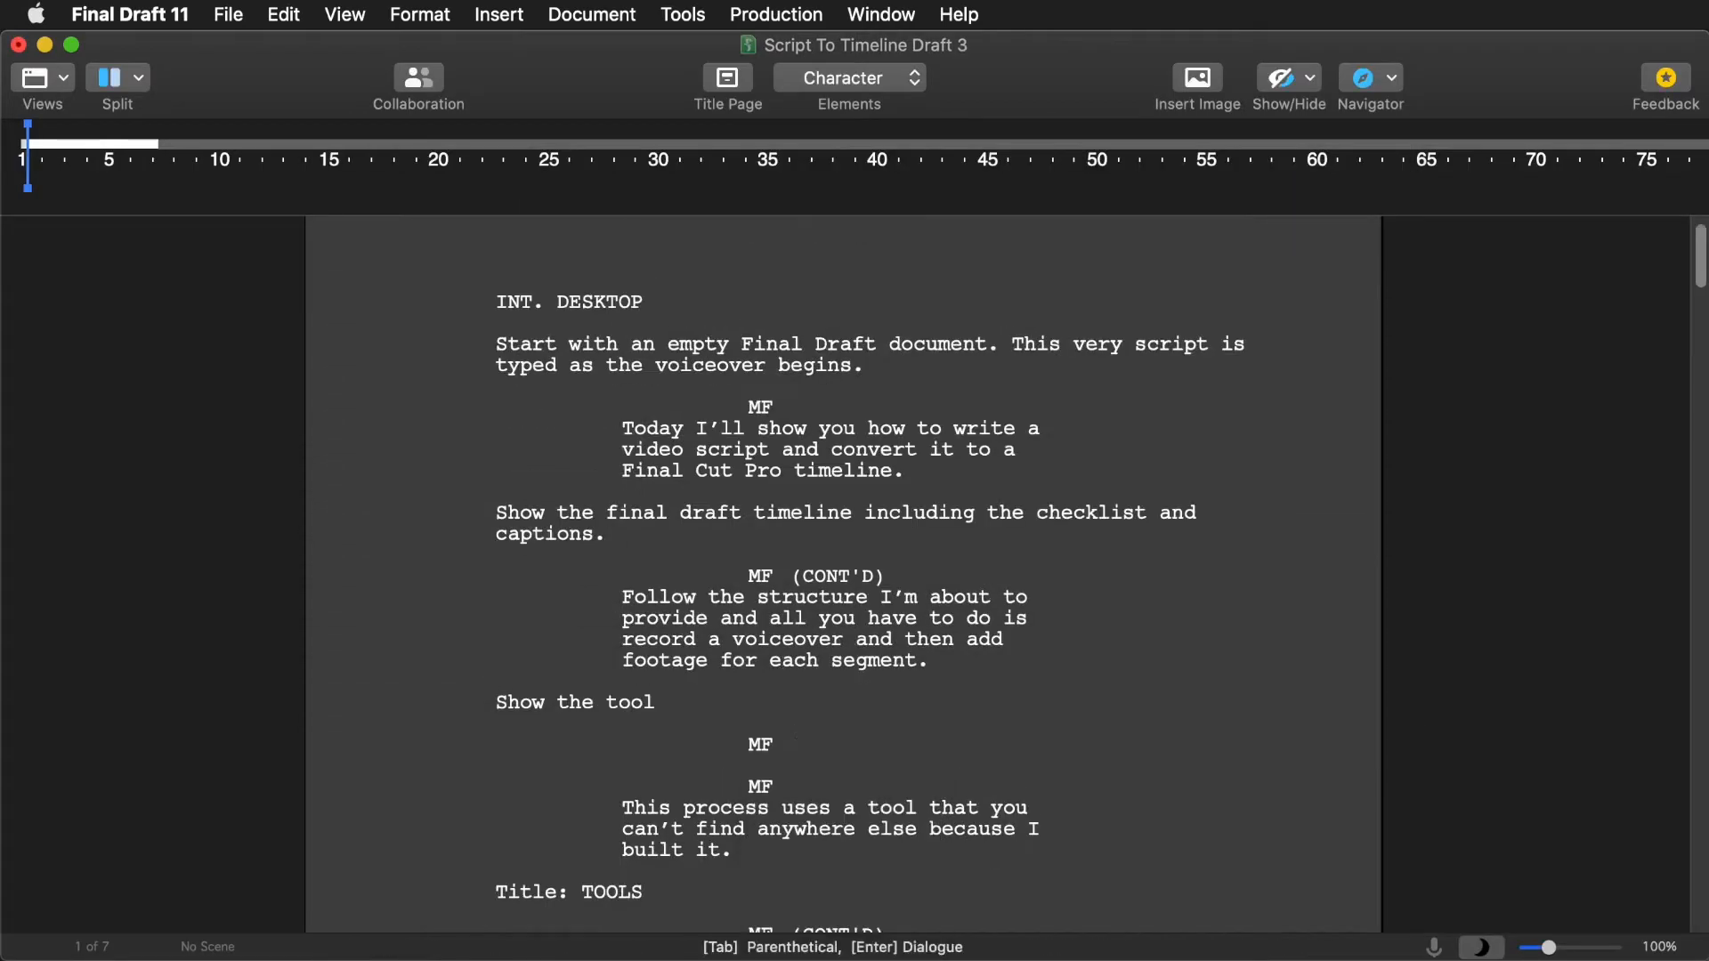
{"action": "key", "text": "Return"}
{"action": "type", "text": "TLDR "}
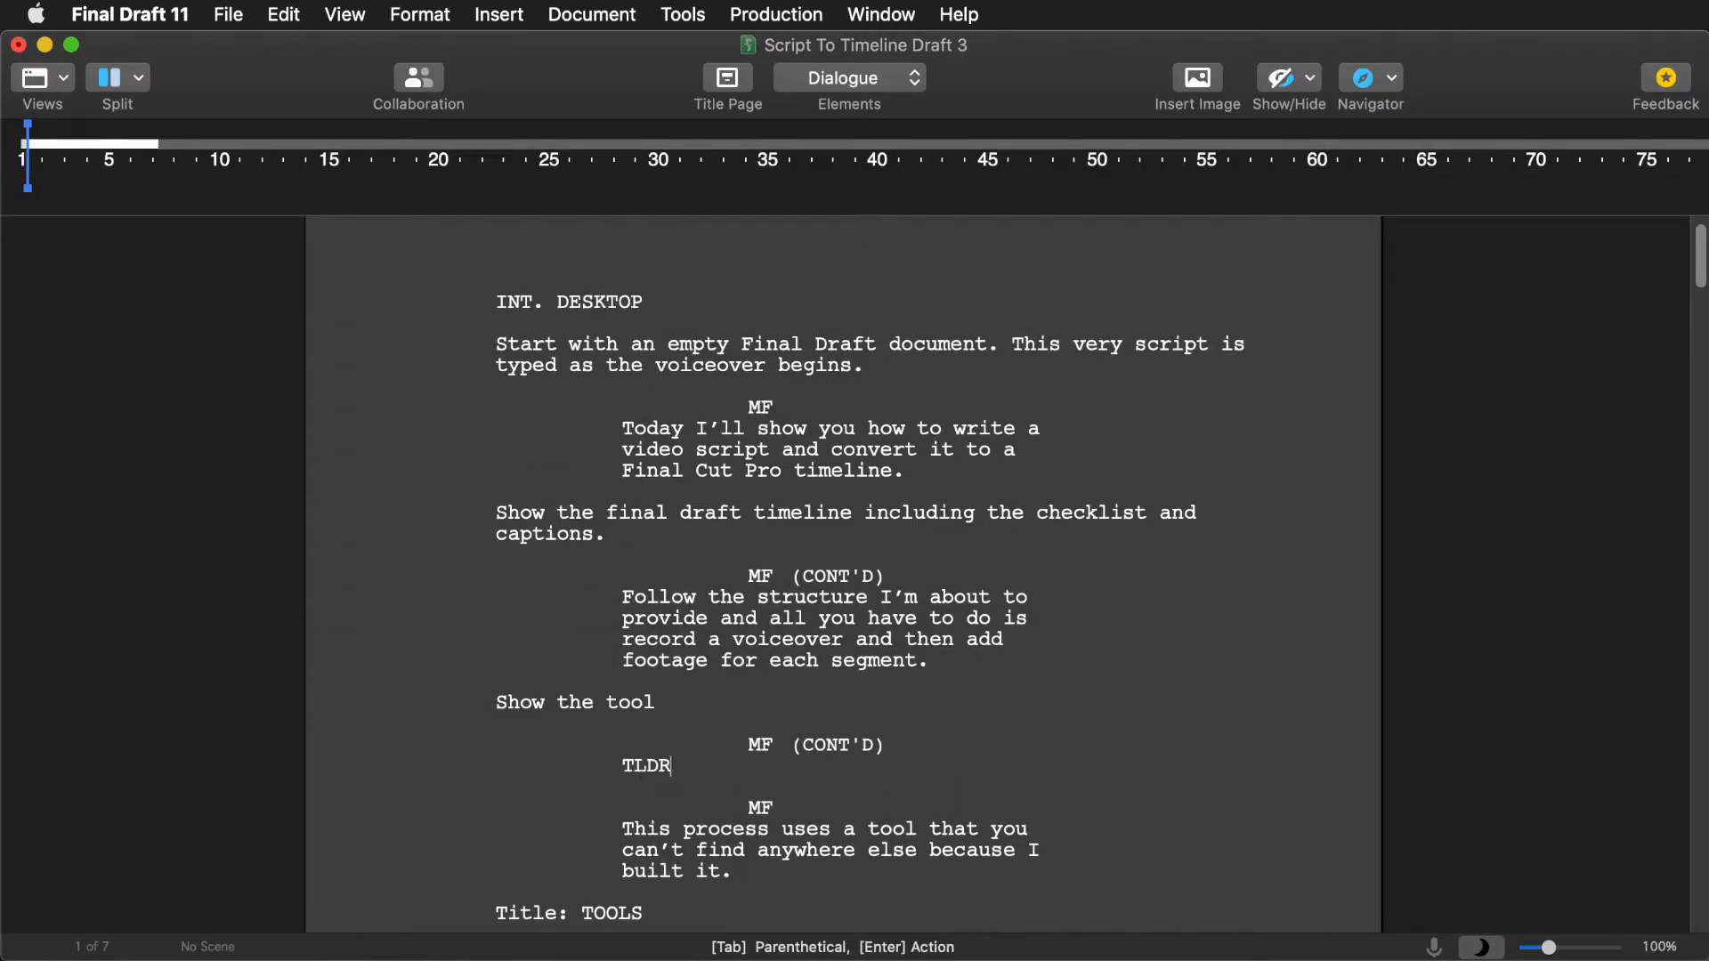
{"action": "type", "text": "if you’ve got a script, go to squares.tv/"}
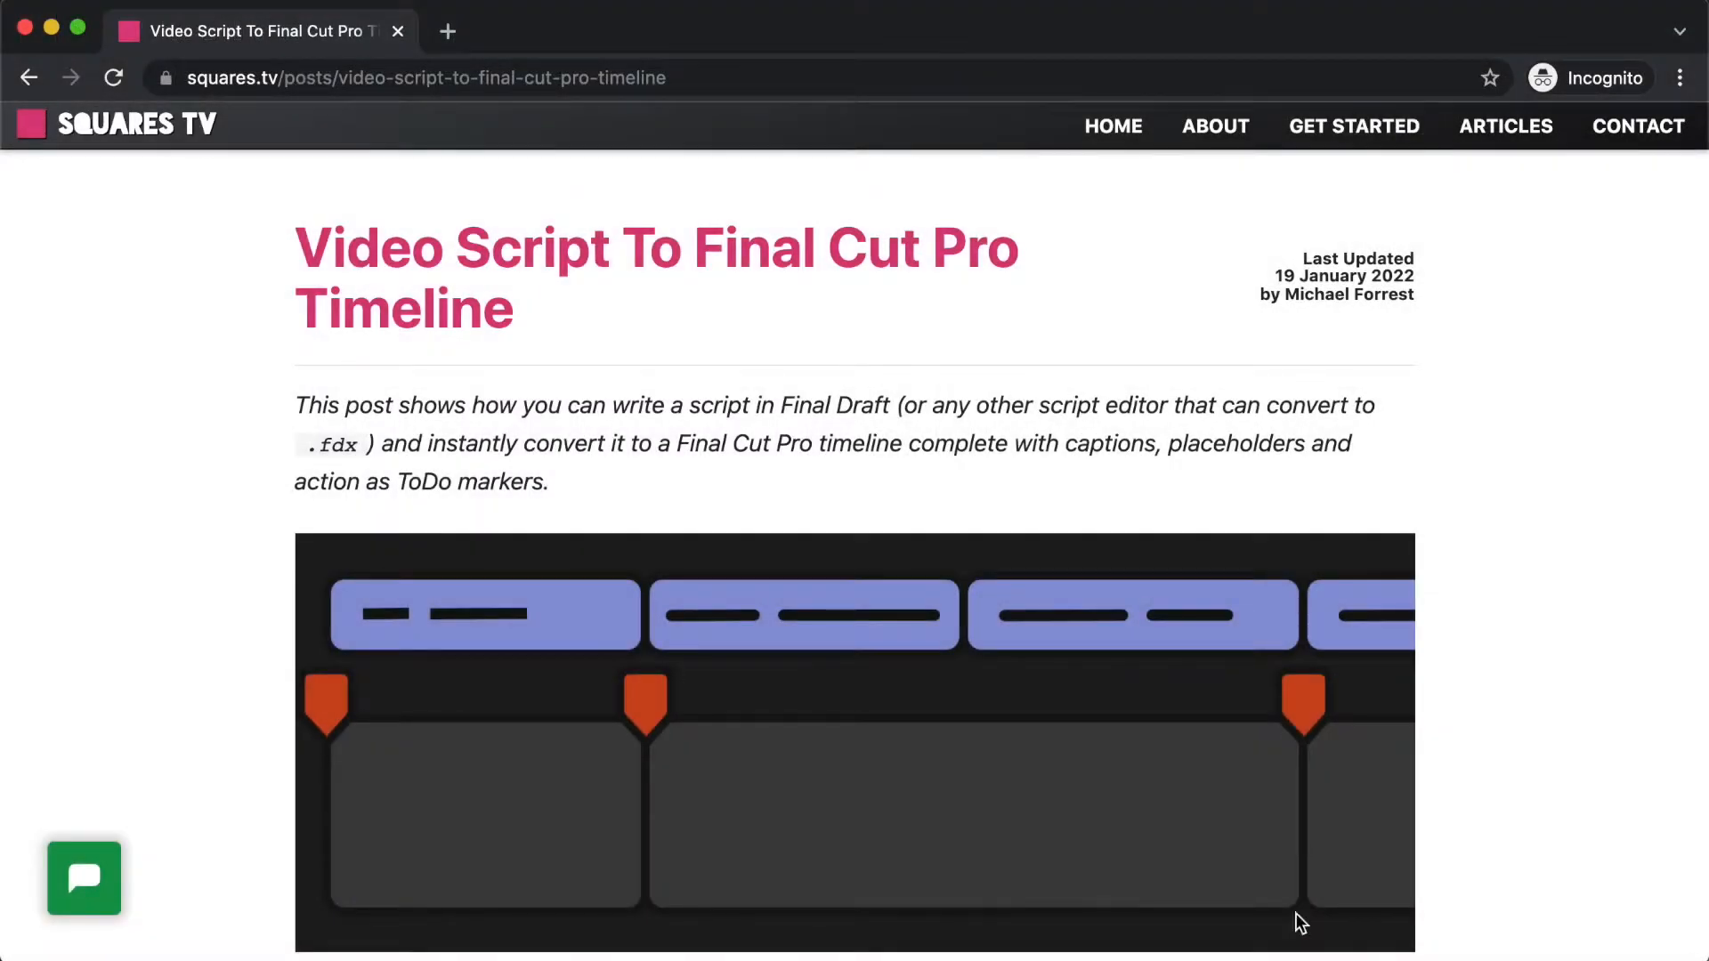
{"action": "scroll", "coordinate": [1522, 885], "scroll_direction": "down", "scroll_amount": 5}
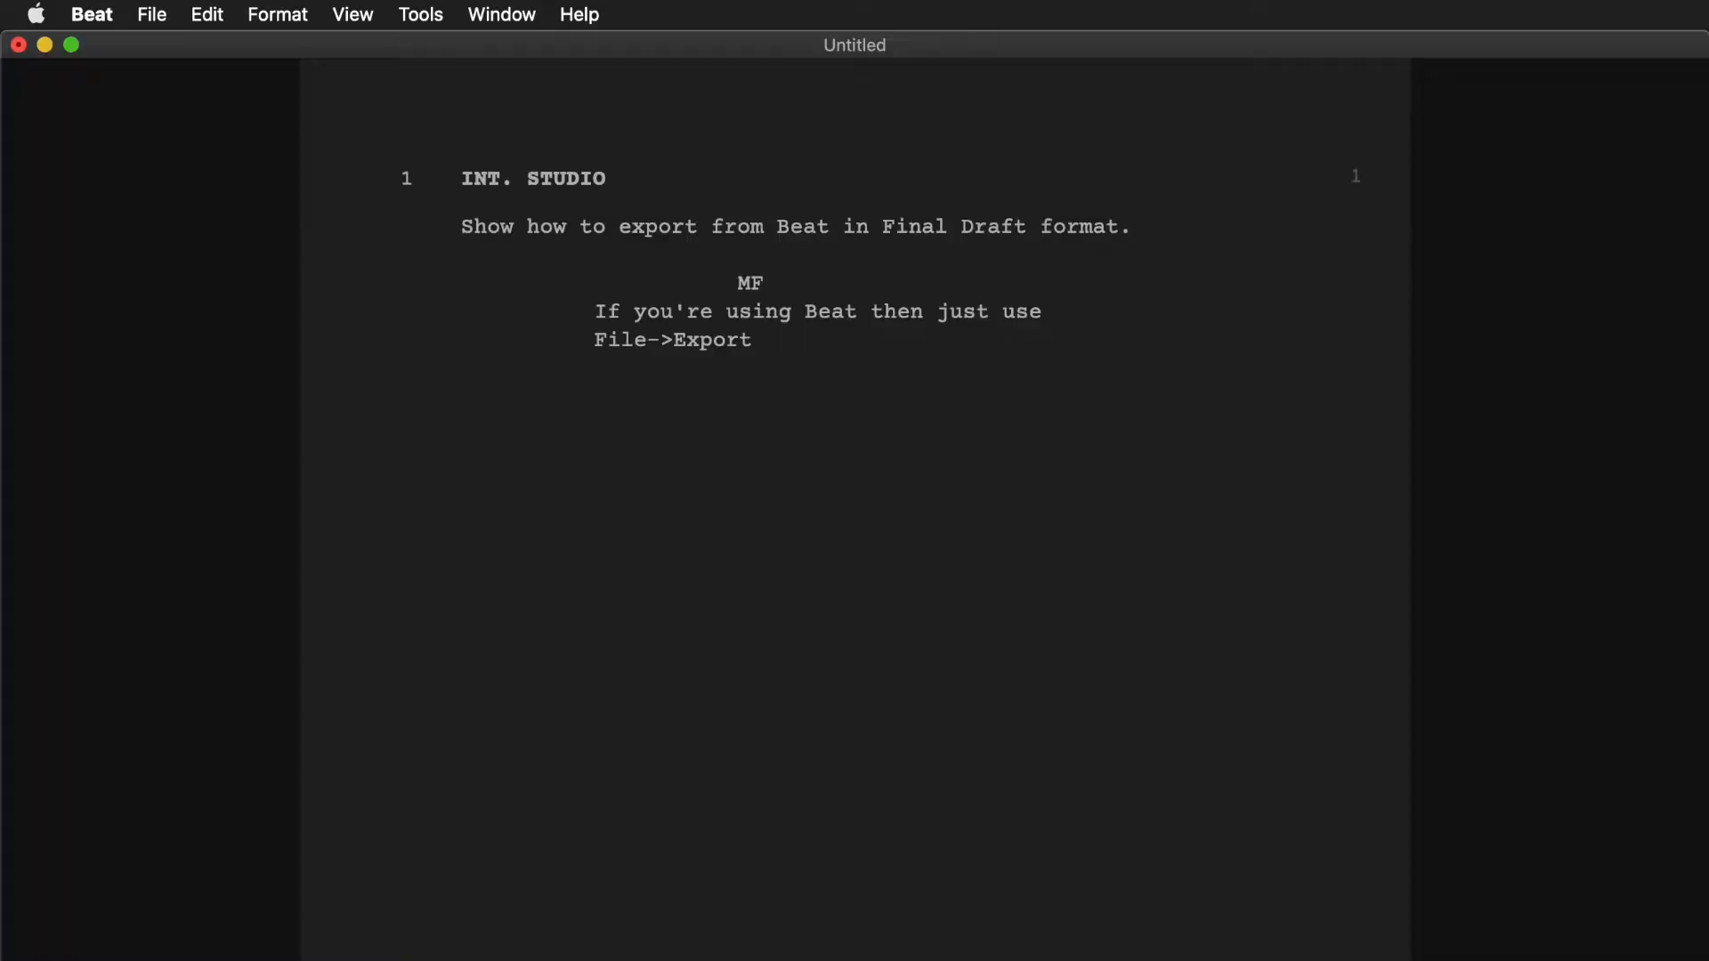
- In Beat, export the script as a Final Draft (FDX) file
{"action": "left_click", "coordinate": [147, 14]}
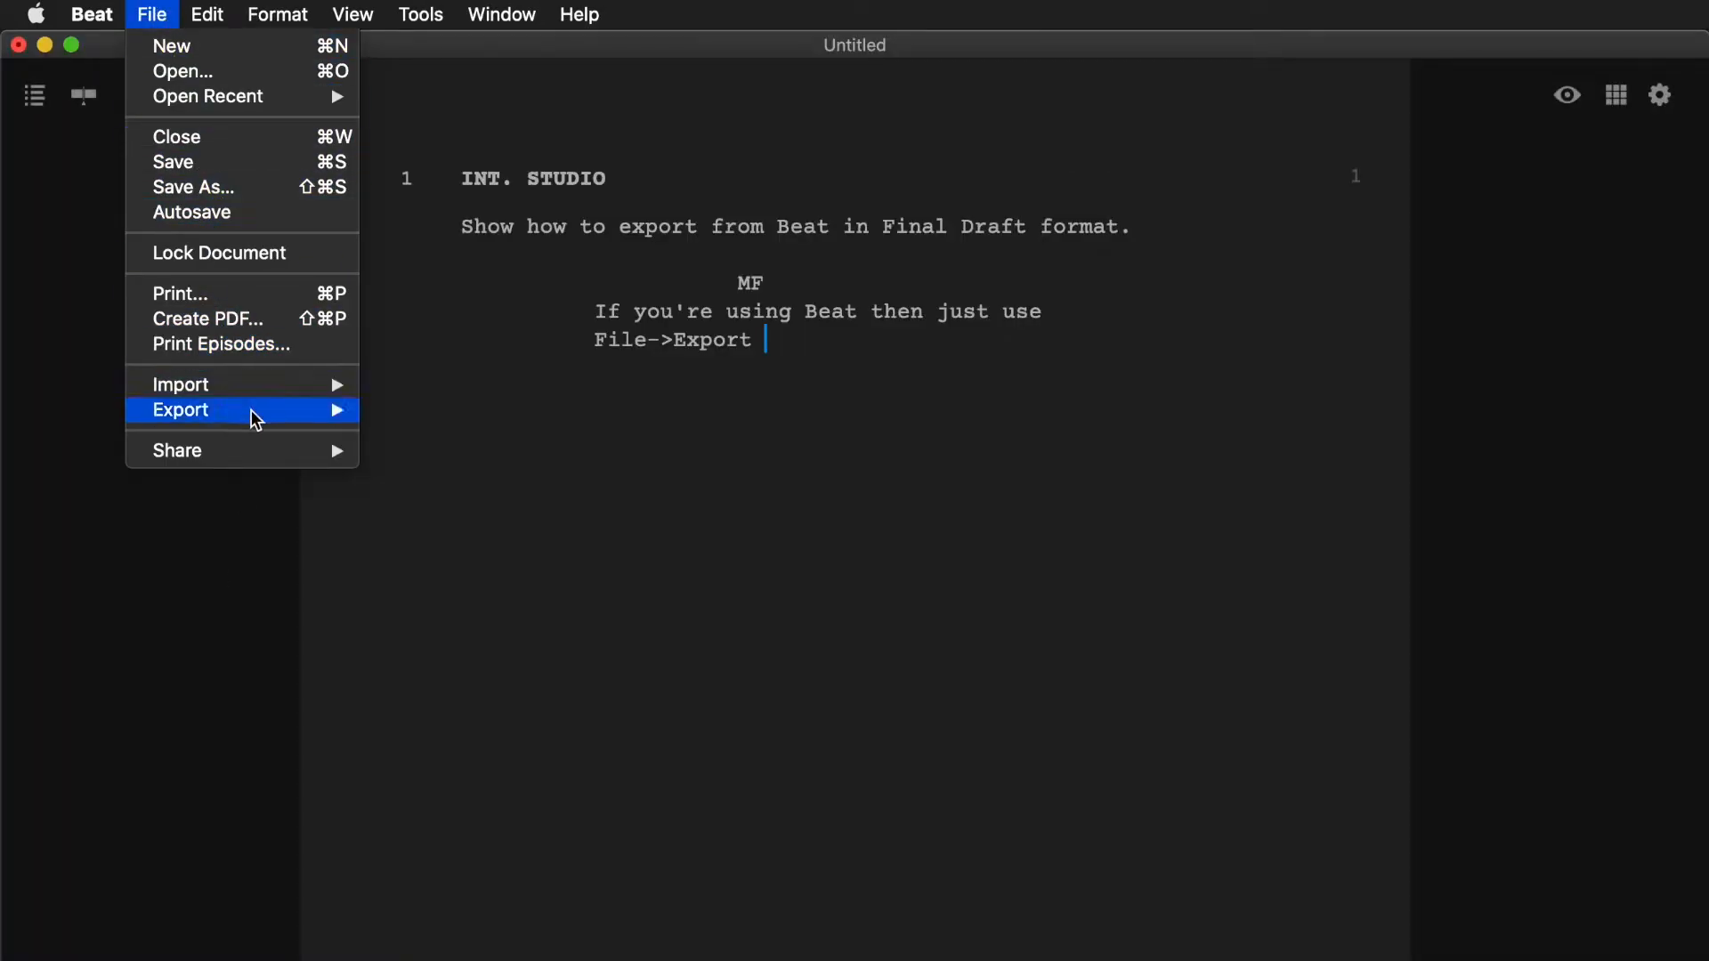
{"action": "mouse_move", "coordinate": [252, 414]}
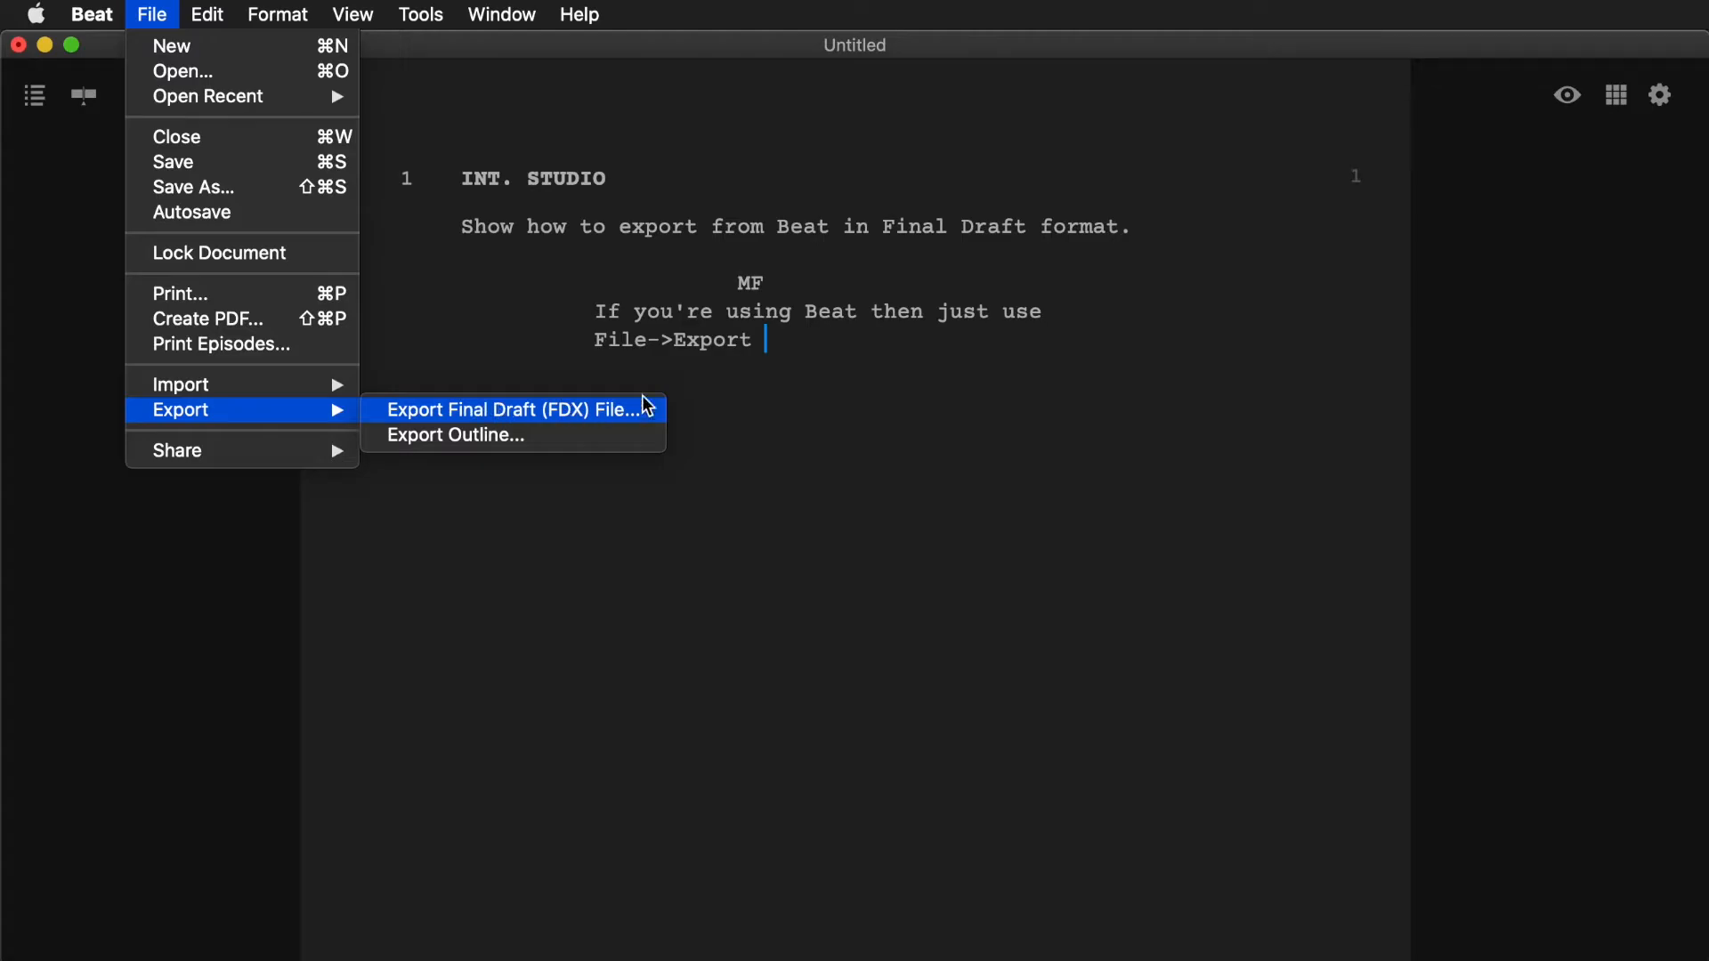
{"action": "left_click", "coordinate": [831, 349]}
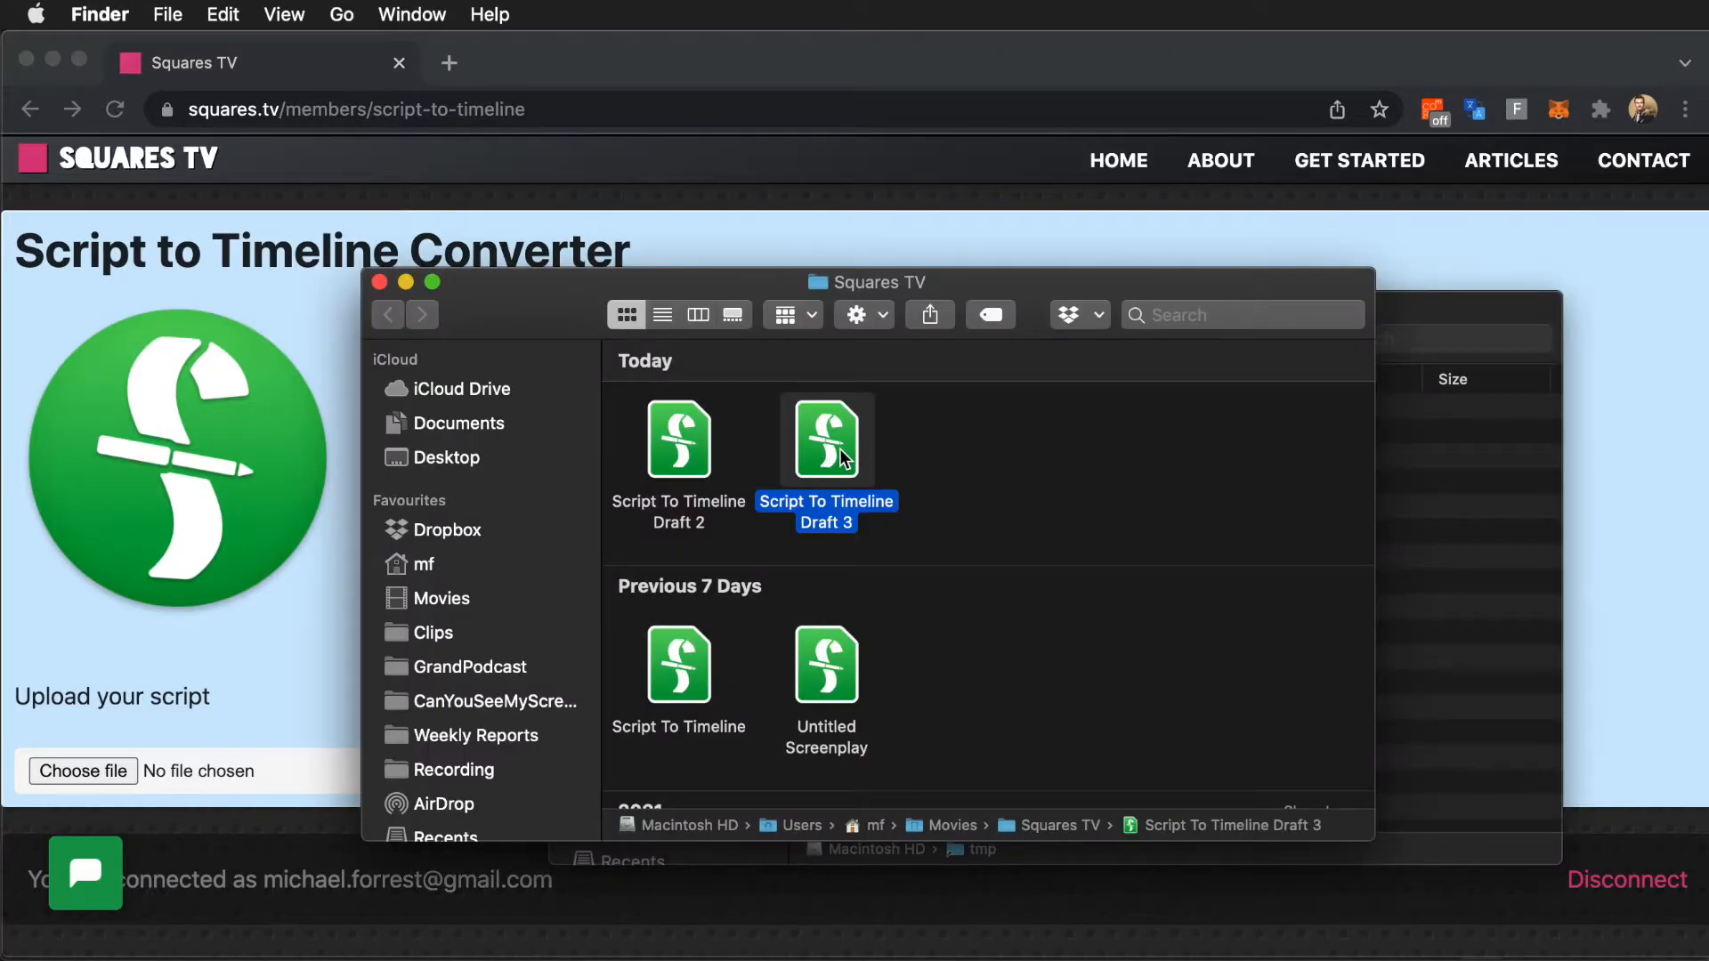
- Upload Script To Timeline Draft 3 to the Squares TV converter in Chrome, convert it and download the FCPXML
{"action": "left_click_drag", "start_coordinate": [796, 474], "coordinate": [90, 771]}
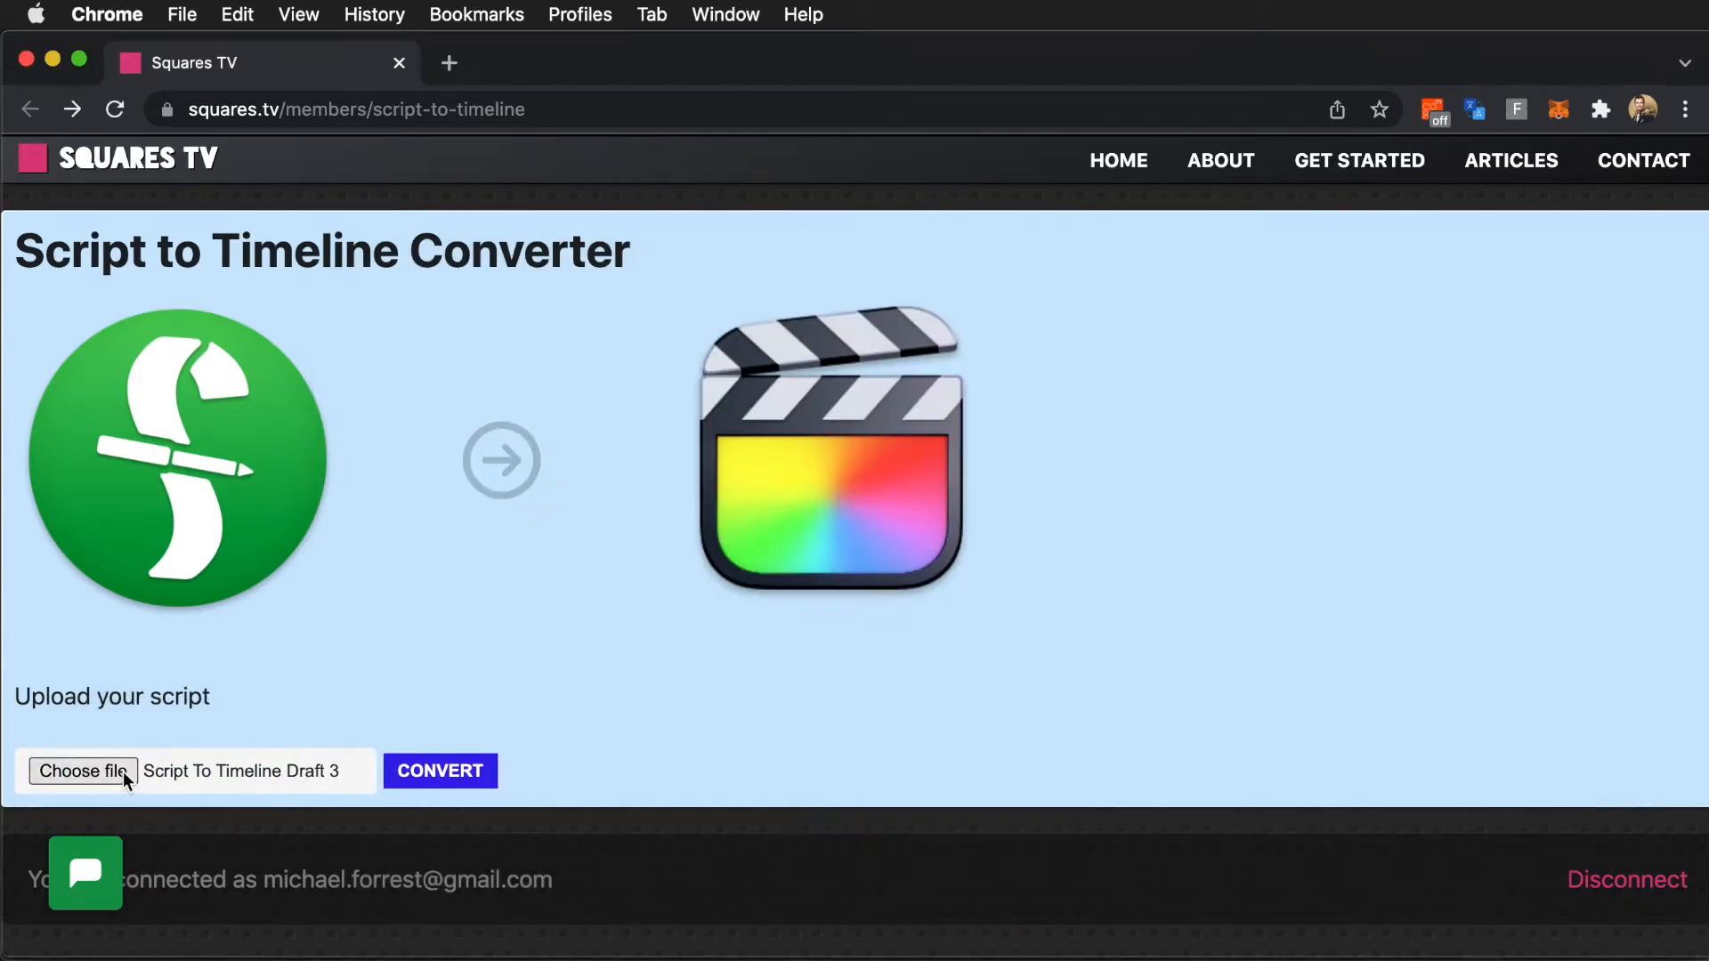
{"action": "left_click", "coordinate": [436, 783]}
{"action": "left_click", "coordinate": [438, 784]}
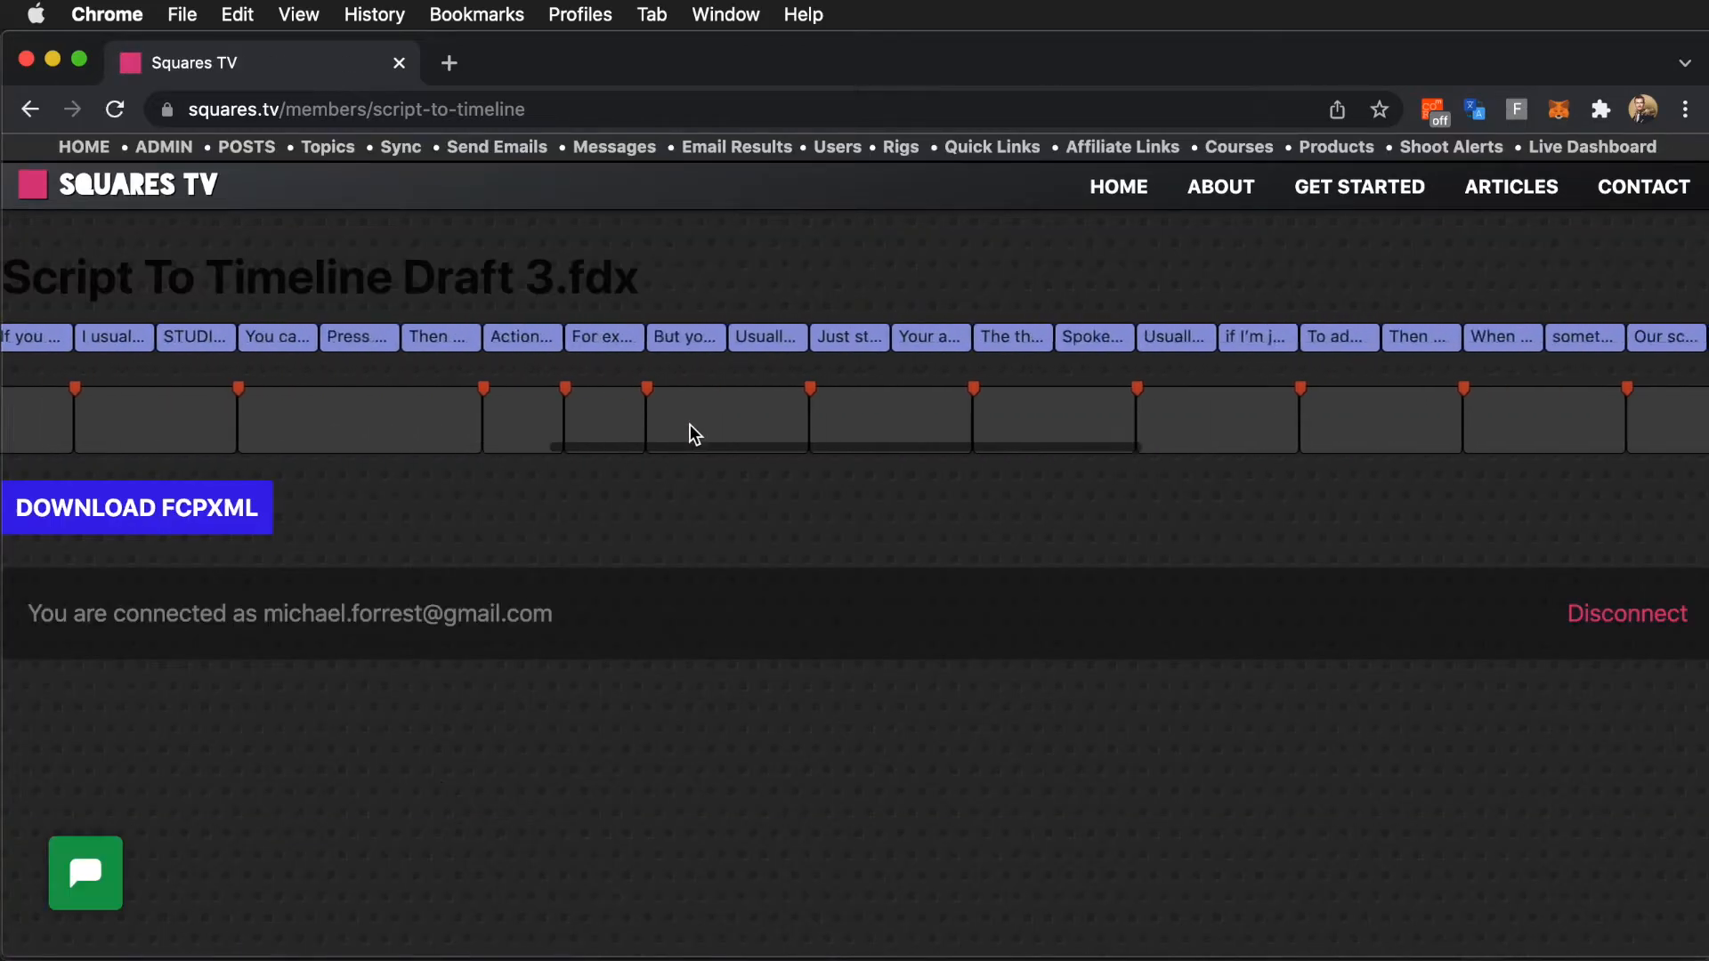
{"action": "left_click", "coordinate": [151, 527]}
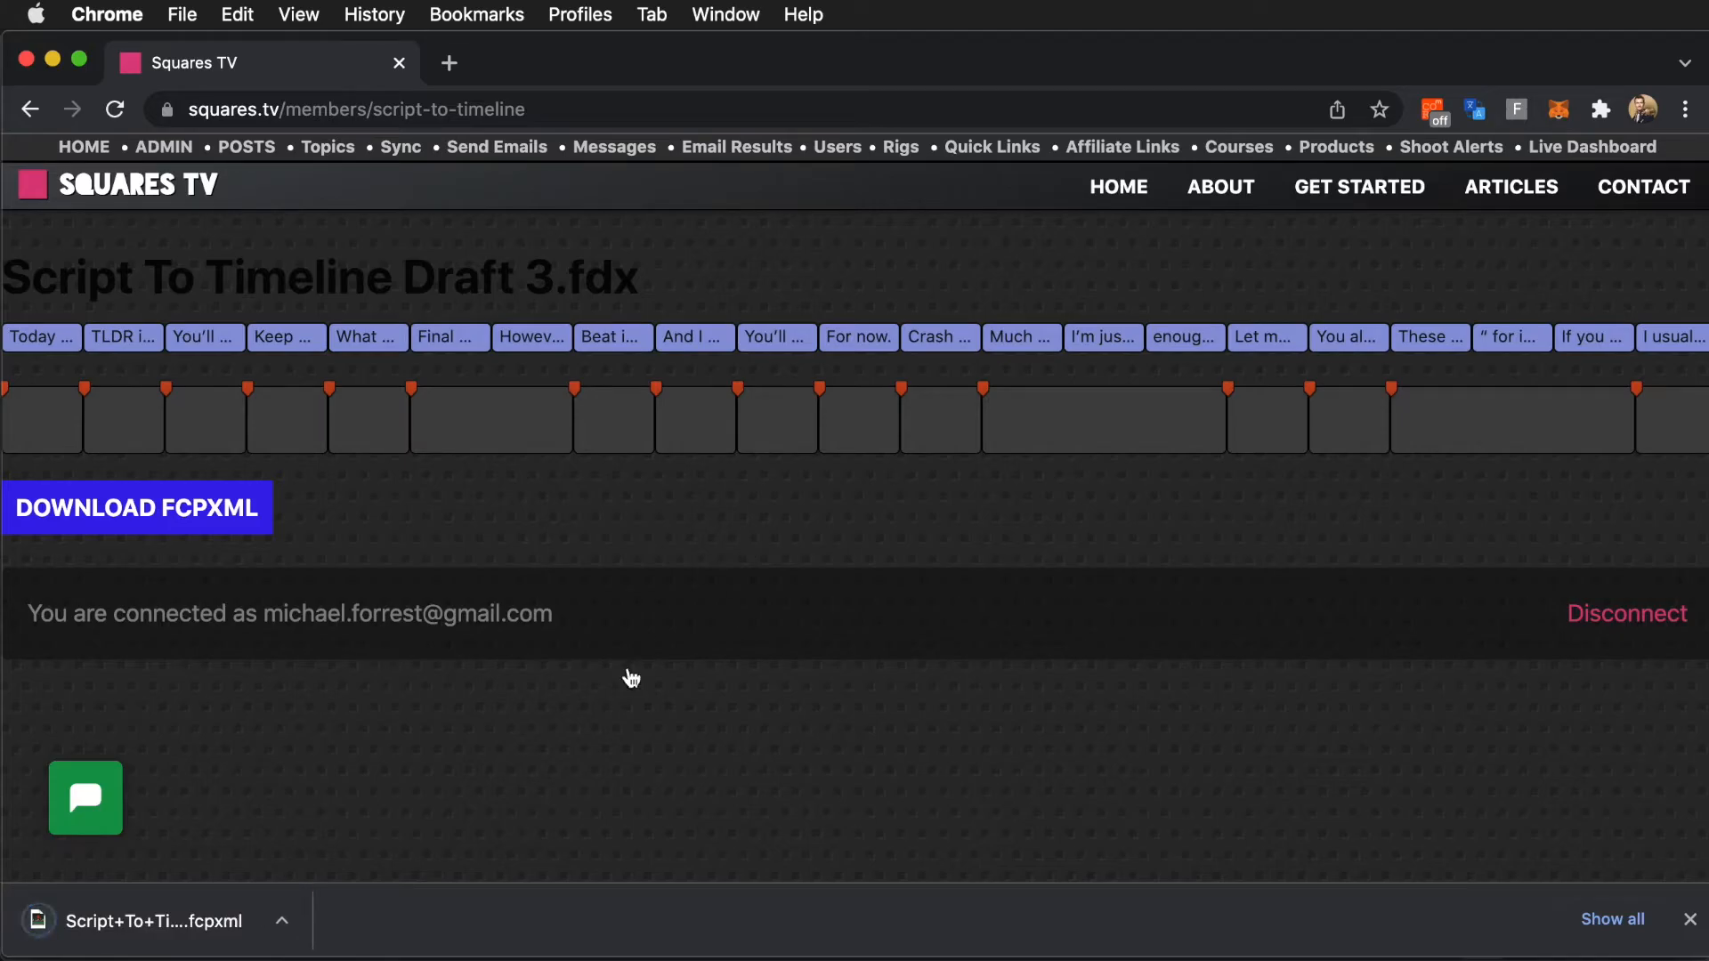
- Switch to Final Cut Pro and import the downloaded Script To Timeline Draft 3 .fdx.fcpxml file as XML
{"action": "key", "text": "super+Tab"}
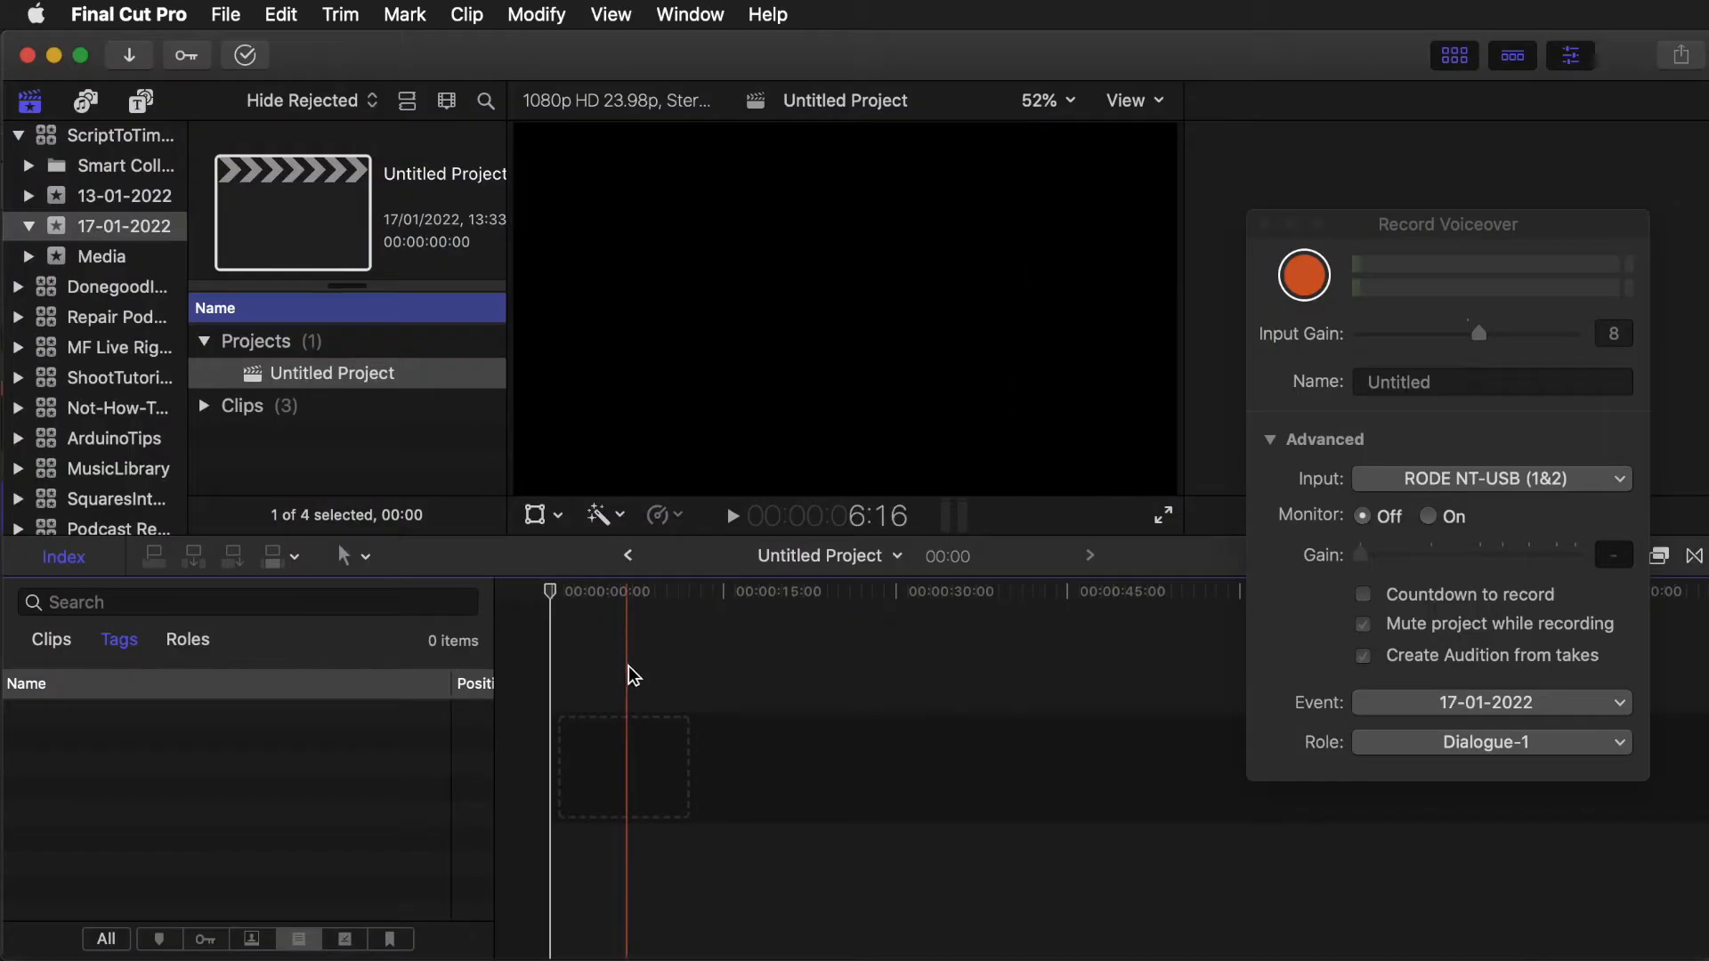
{"action": "left_click", "coordinate": [223, 14]}
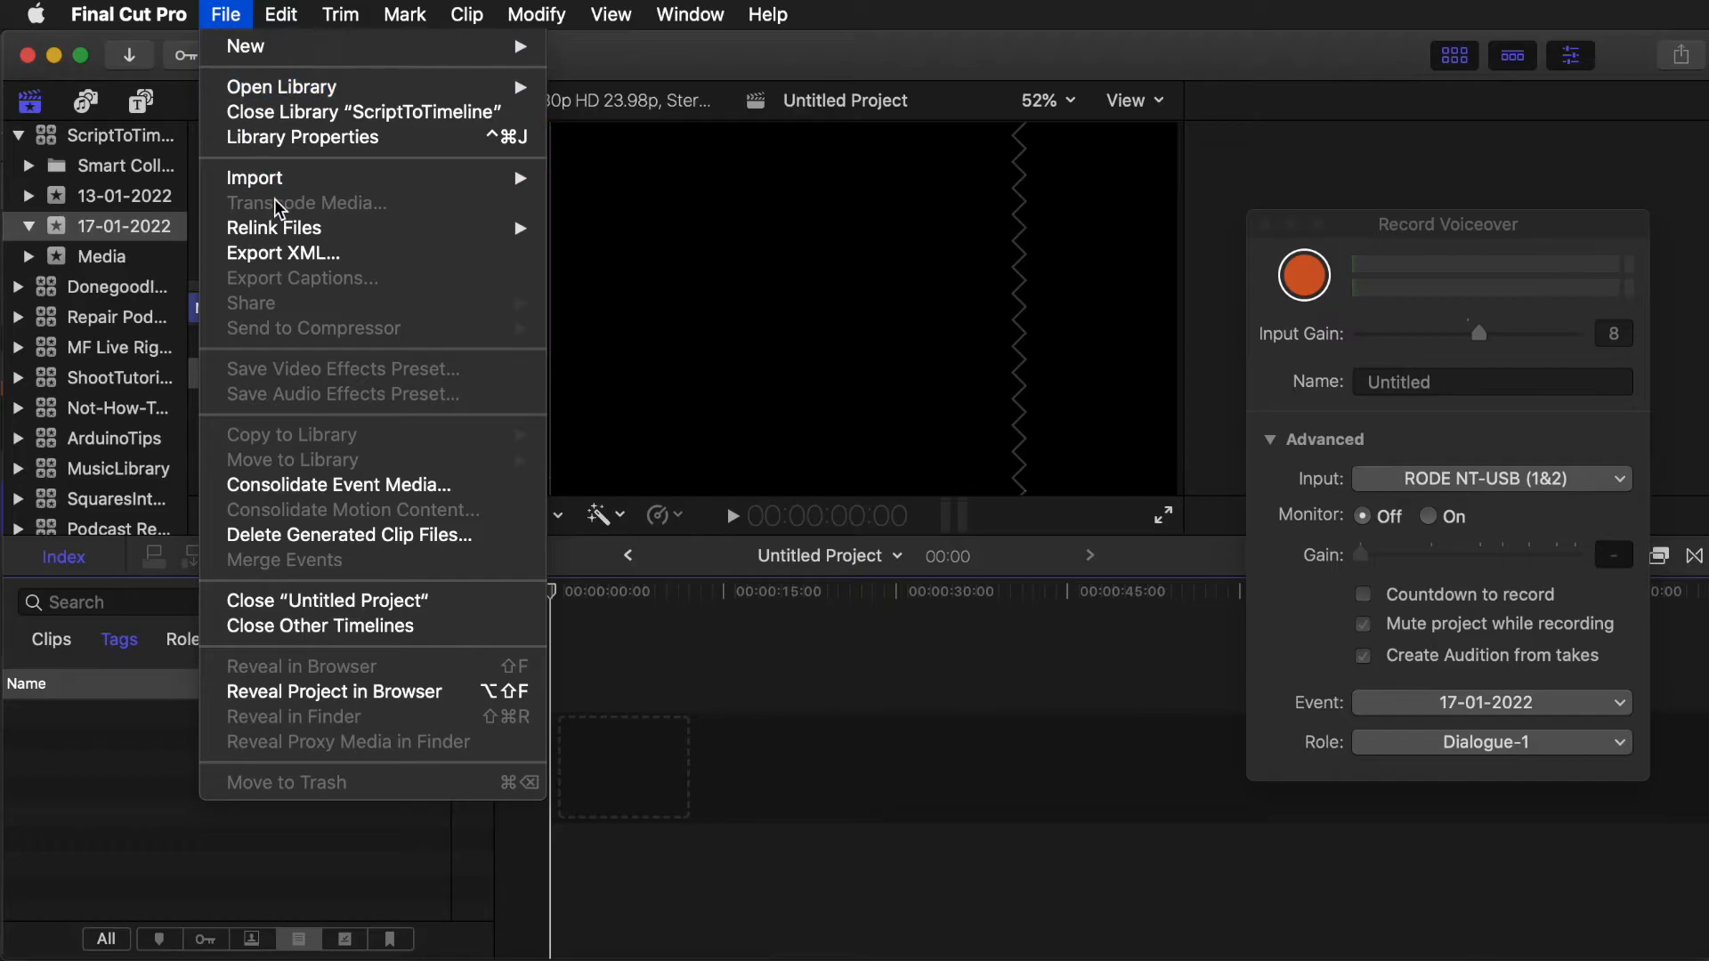
{"action": "mouse_move", "coordinate": [289, 183]}
{"action": "left_click", "coordinate": [663, 277]}
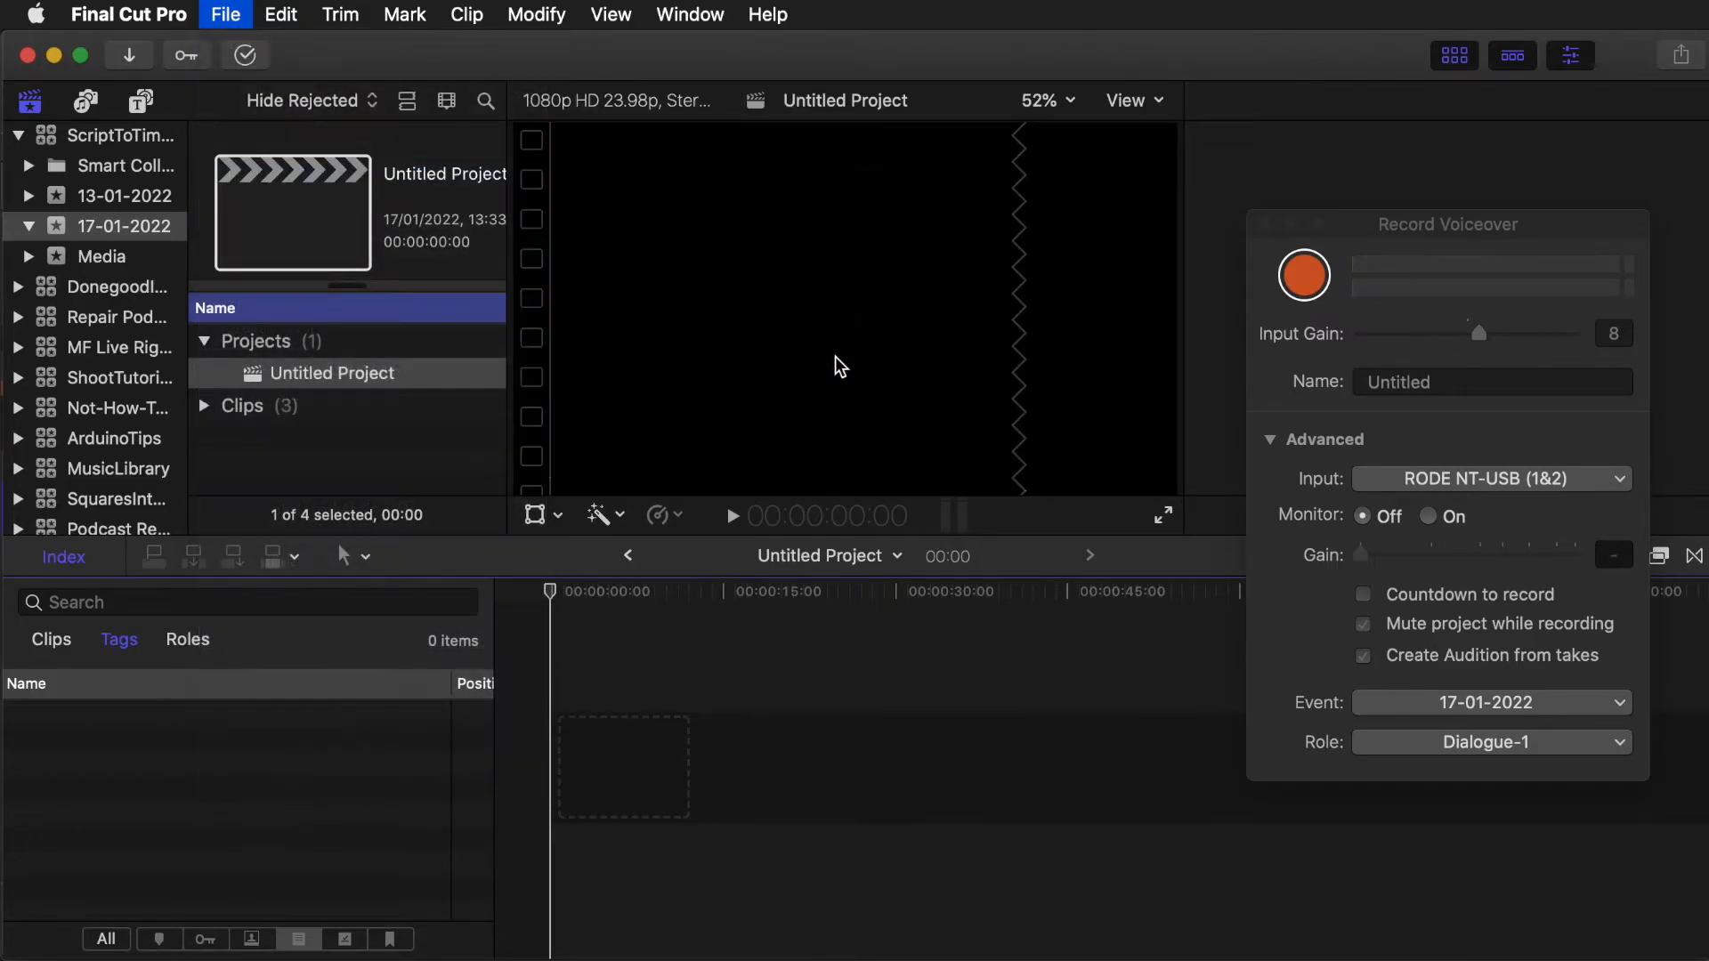
{"action": "left_click", "coordinate": [605, 312]}
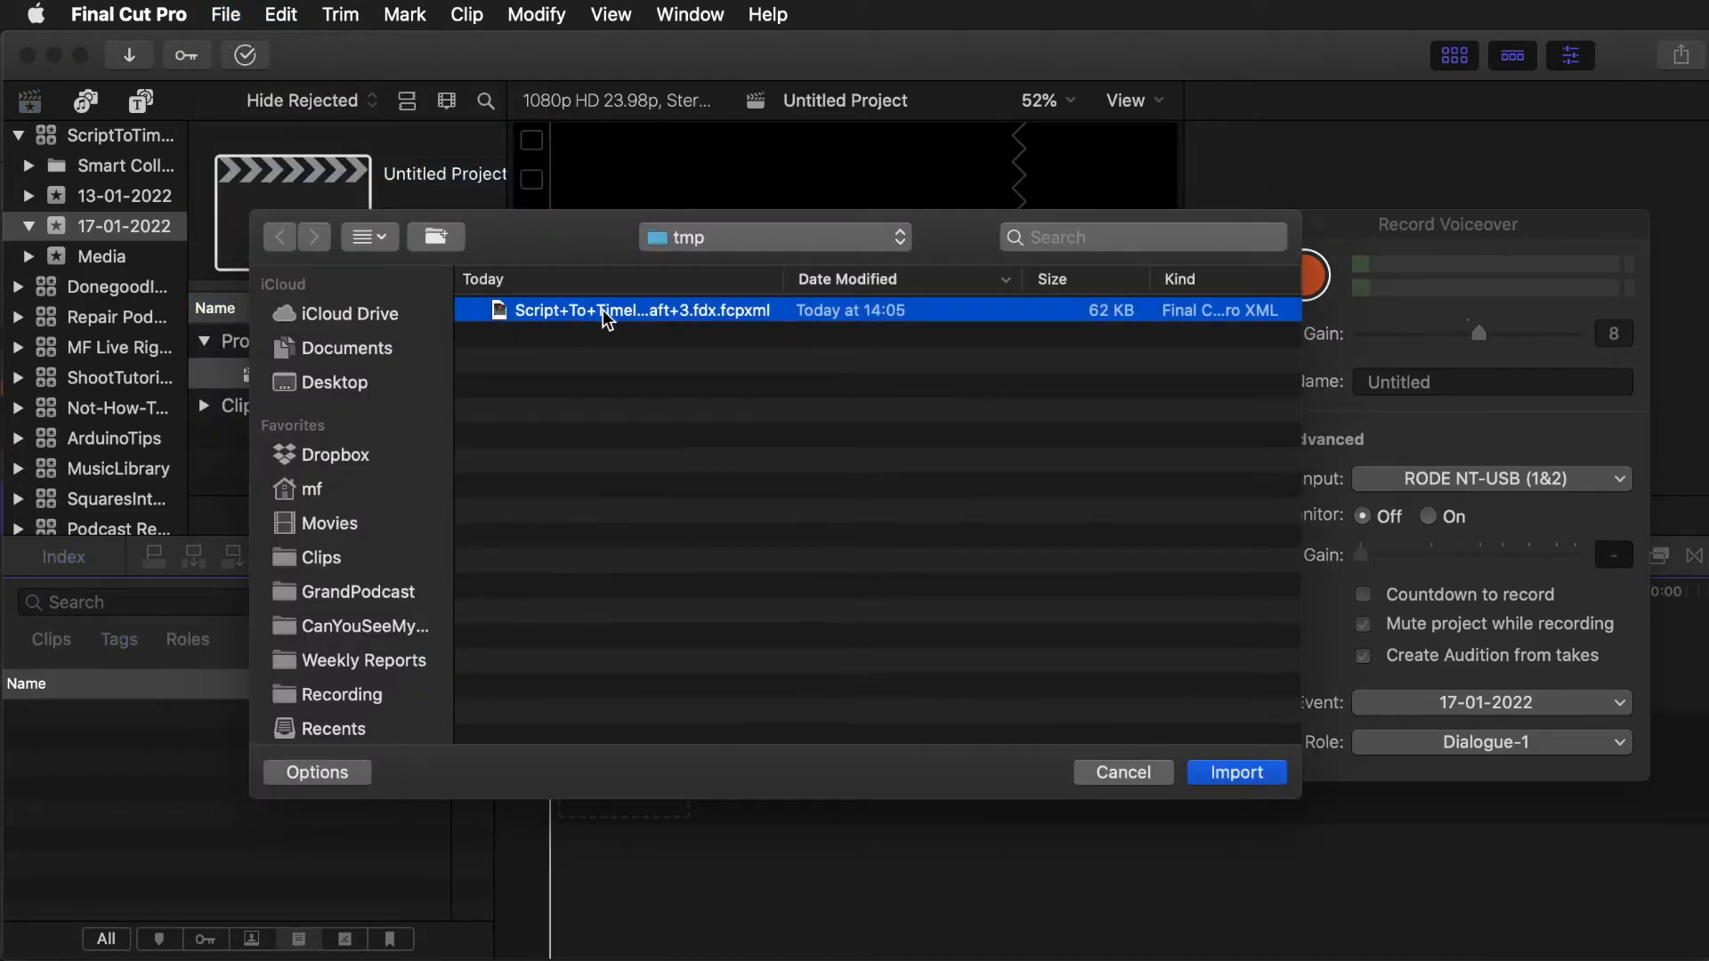
{"action": "left_click", "coordinate": [1238, 773]}
- Open the imported Script To Timeline Draft 3.fdx project in the timeline
{"action": "left_click", "coordinate": [354, 383]}
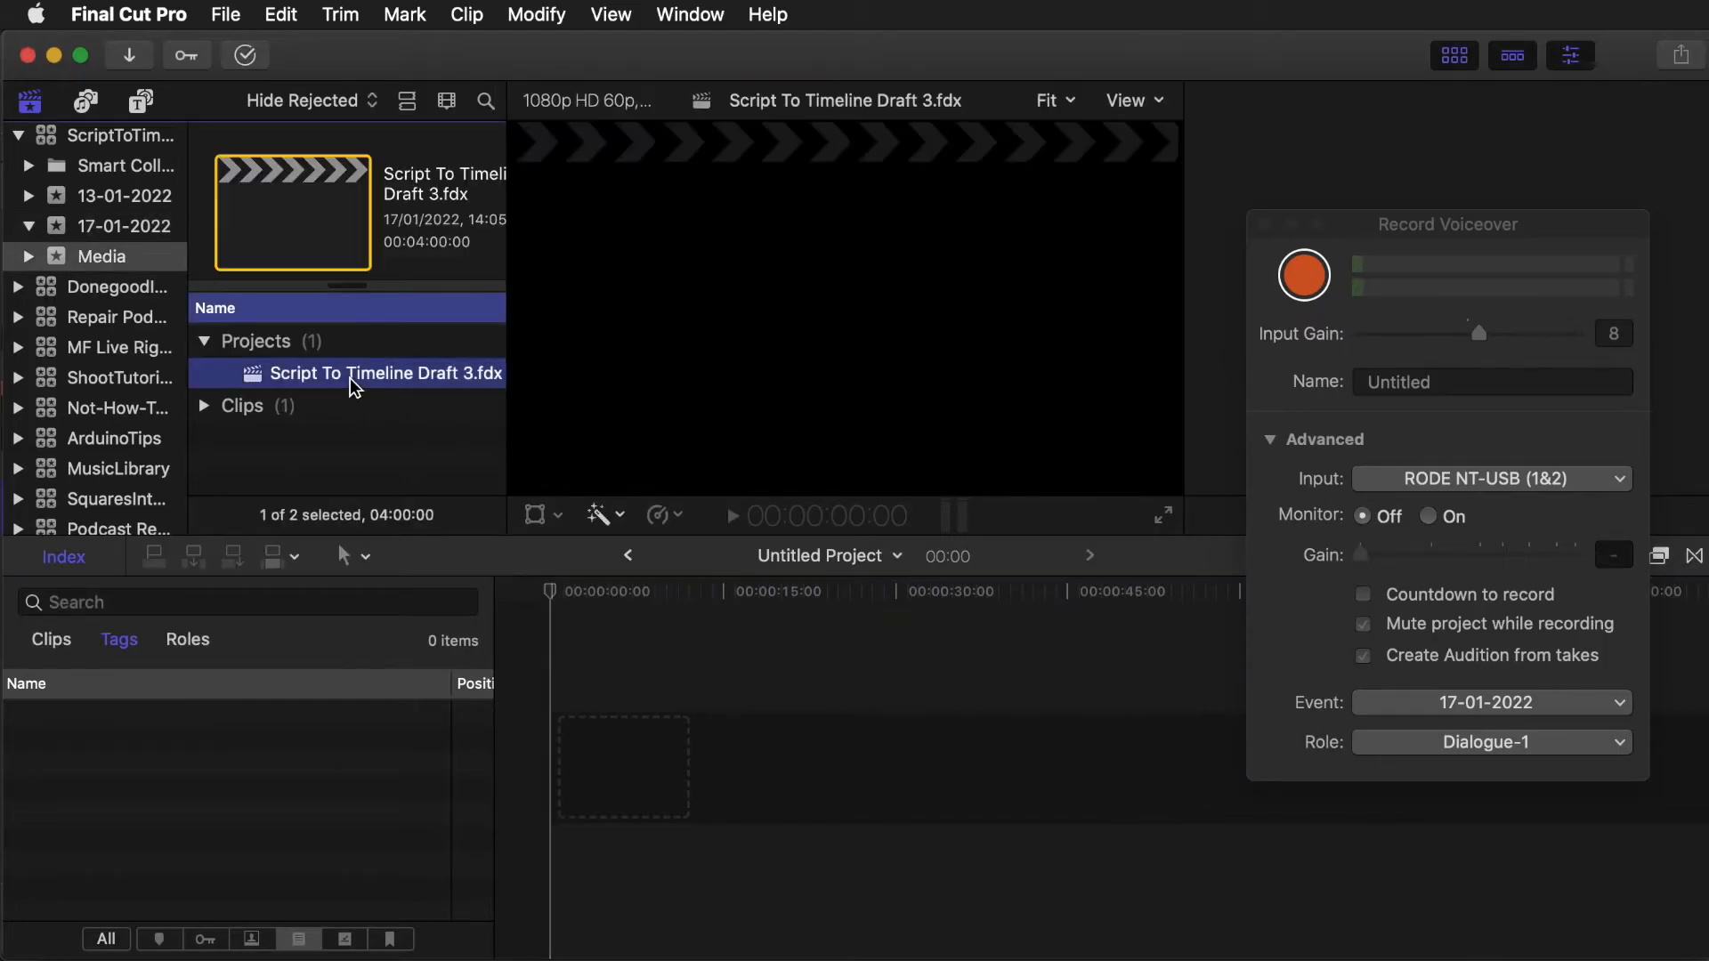
{"action": "double_click", "coordinate": [354, 385]}
{"action": "scroll", "coordinate": [847, 767], "scroll_direction": "right", "scroll_amount": 5}
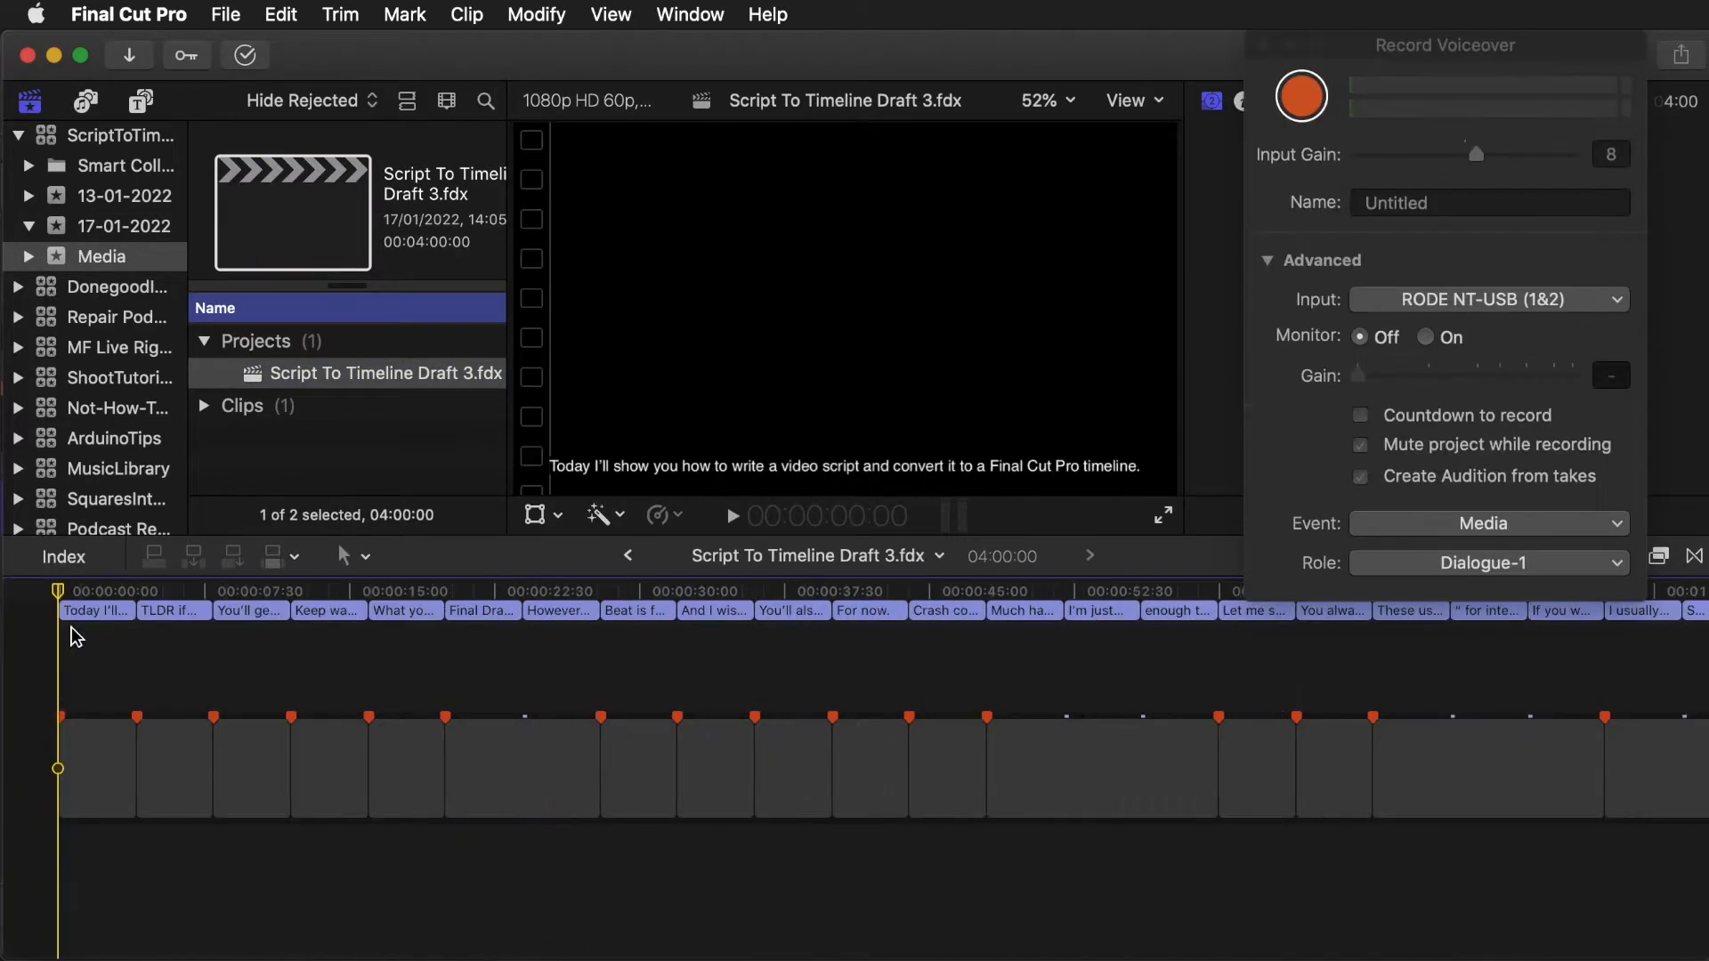
- Inspect the first caption and first gap clip in the zoomed-in timeline
{"action": "left_click", "coordinate": [97, 611]}
{"action": "key", "text": "super+equal"}
{"action": "scroll", "coordinate": [100, 615], "scroll_direction": "left", "scroll_amount": 2}
{"action": "left_click", "coordinate": [196, 764]}
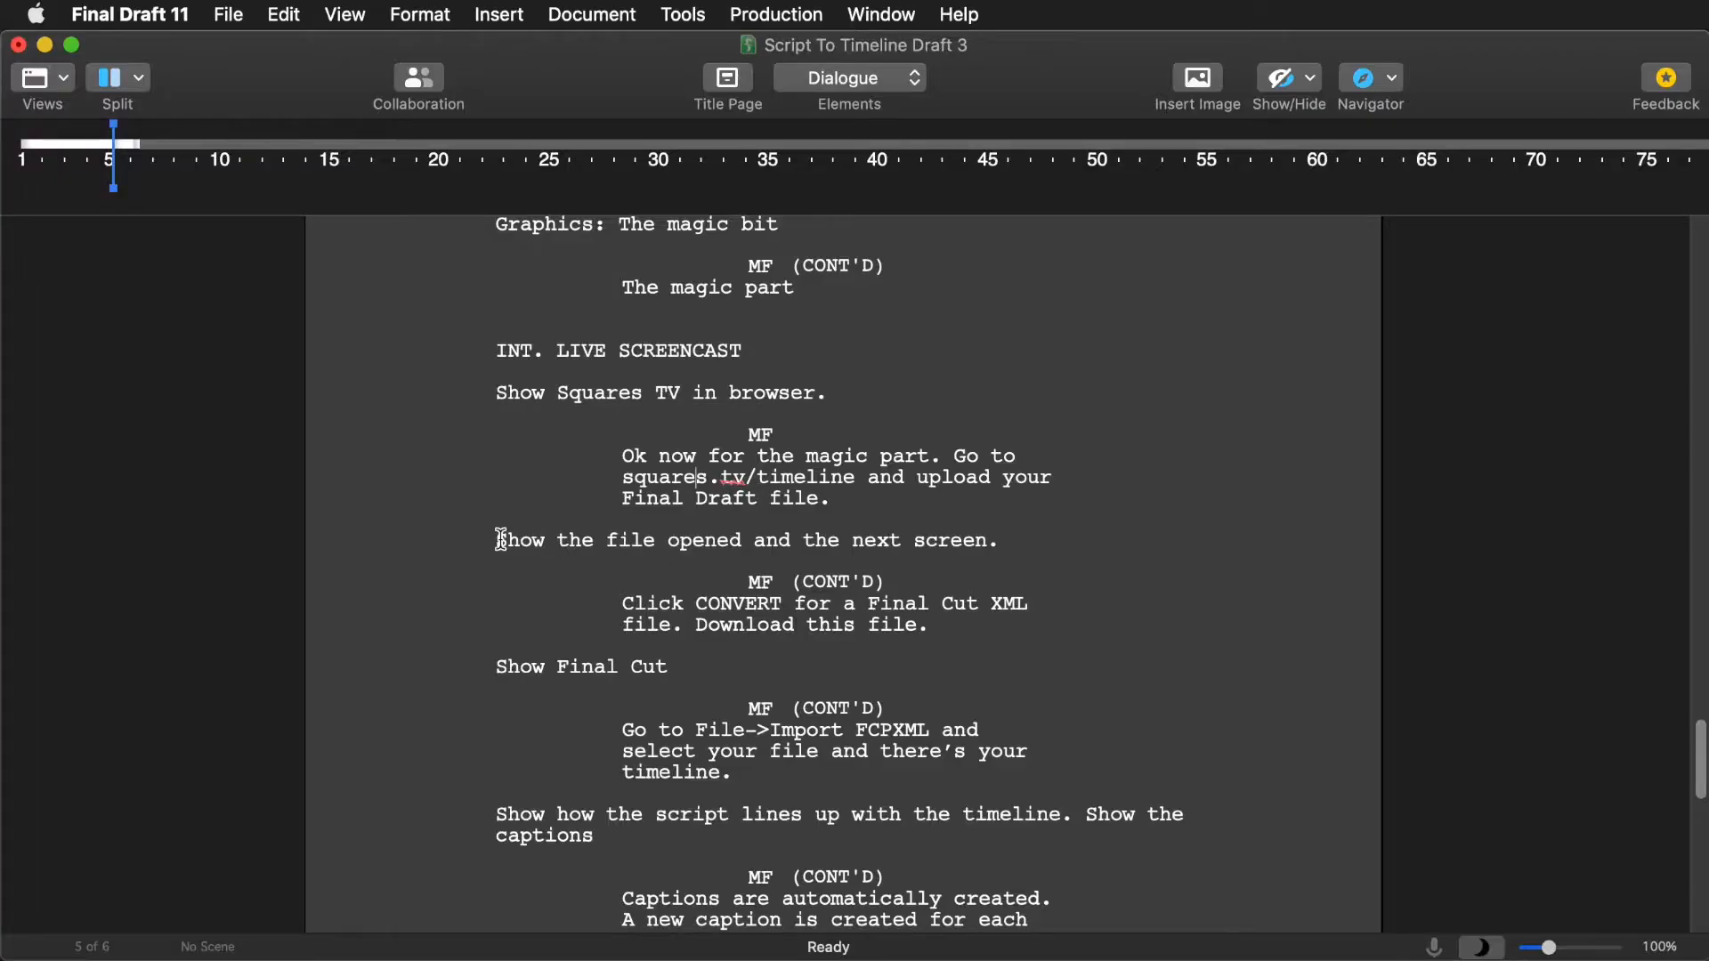
- Highlight the script lines about opening the file and clicking CONVERT in Final Draft
{"action": "left_click_drag", "start_coordinate": [500, 539], "coordinate": [1020, 539]}
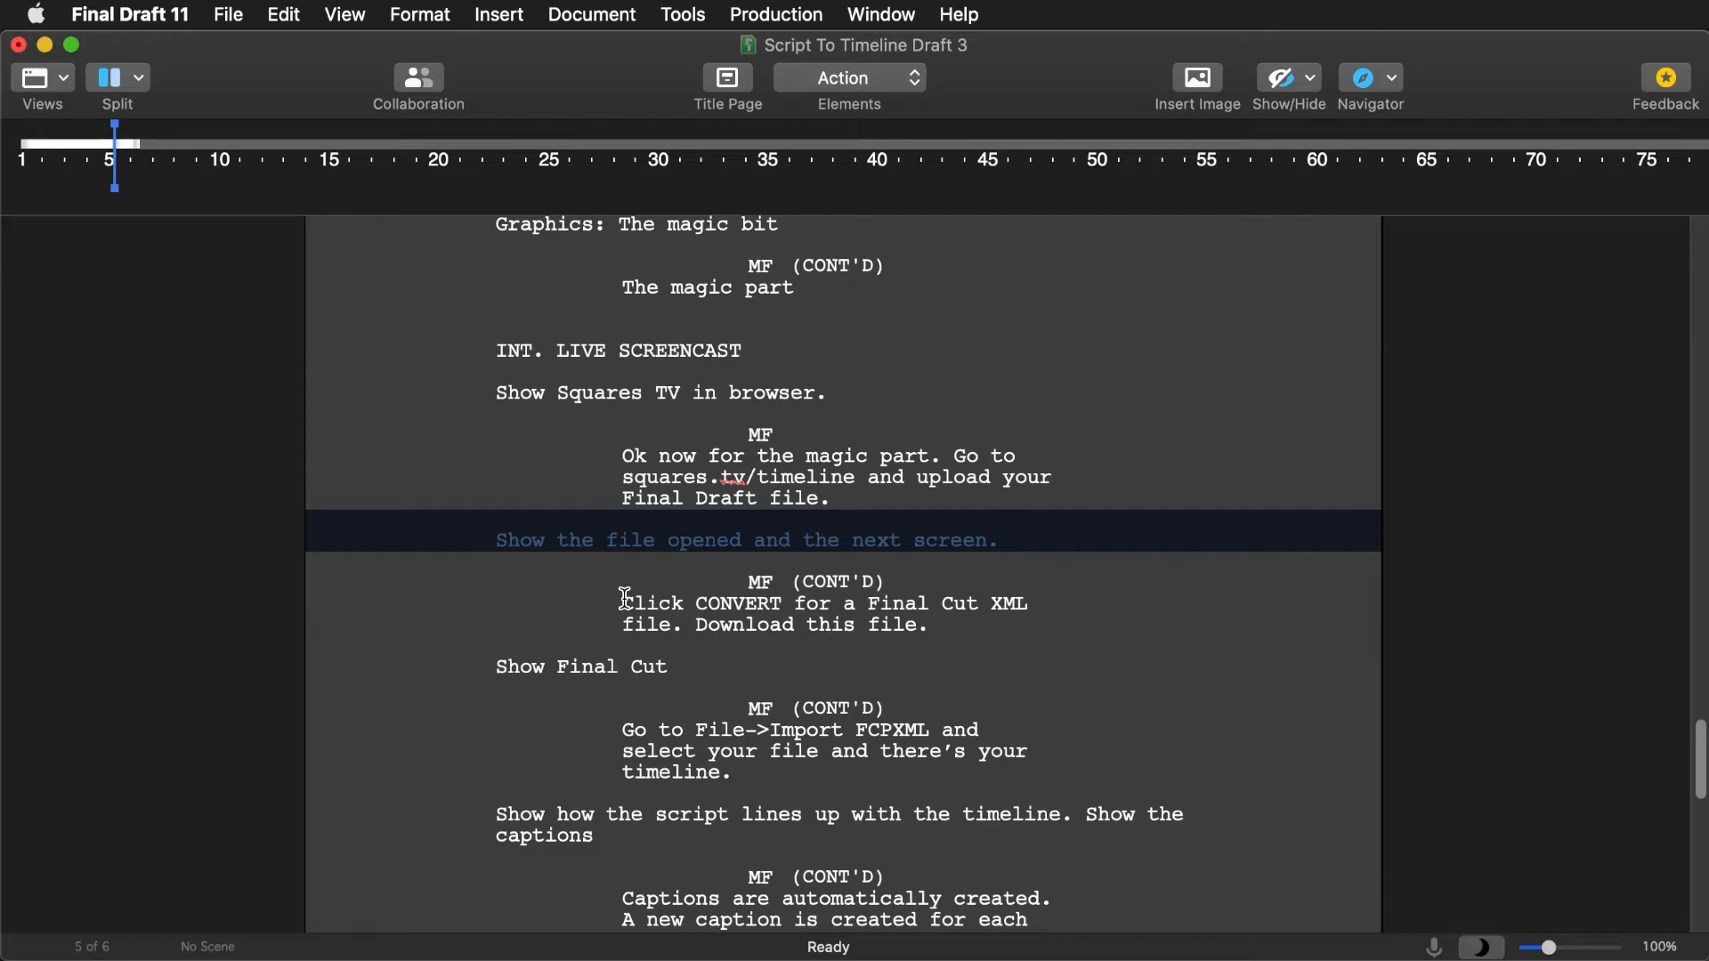
{"action": "left_click", "coordinate": [628, 603]}
{"action": "left_click_drag", "start_coordinate": [693, 606], "coordinate": [793, 637]}
- Examine the captions and gap clips along the Final Cut Pro timeline
{"action": "key", "text": "super+Tab"}
{"action": "left_click", "coordinate": [134, 616]}
{"action": "scroll", "coordinate": [534, 724], "scroll_direction": "right", "scroll_amount": 10}
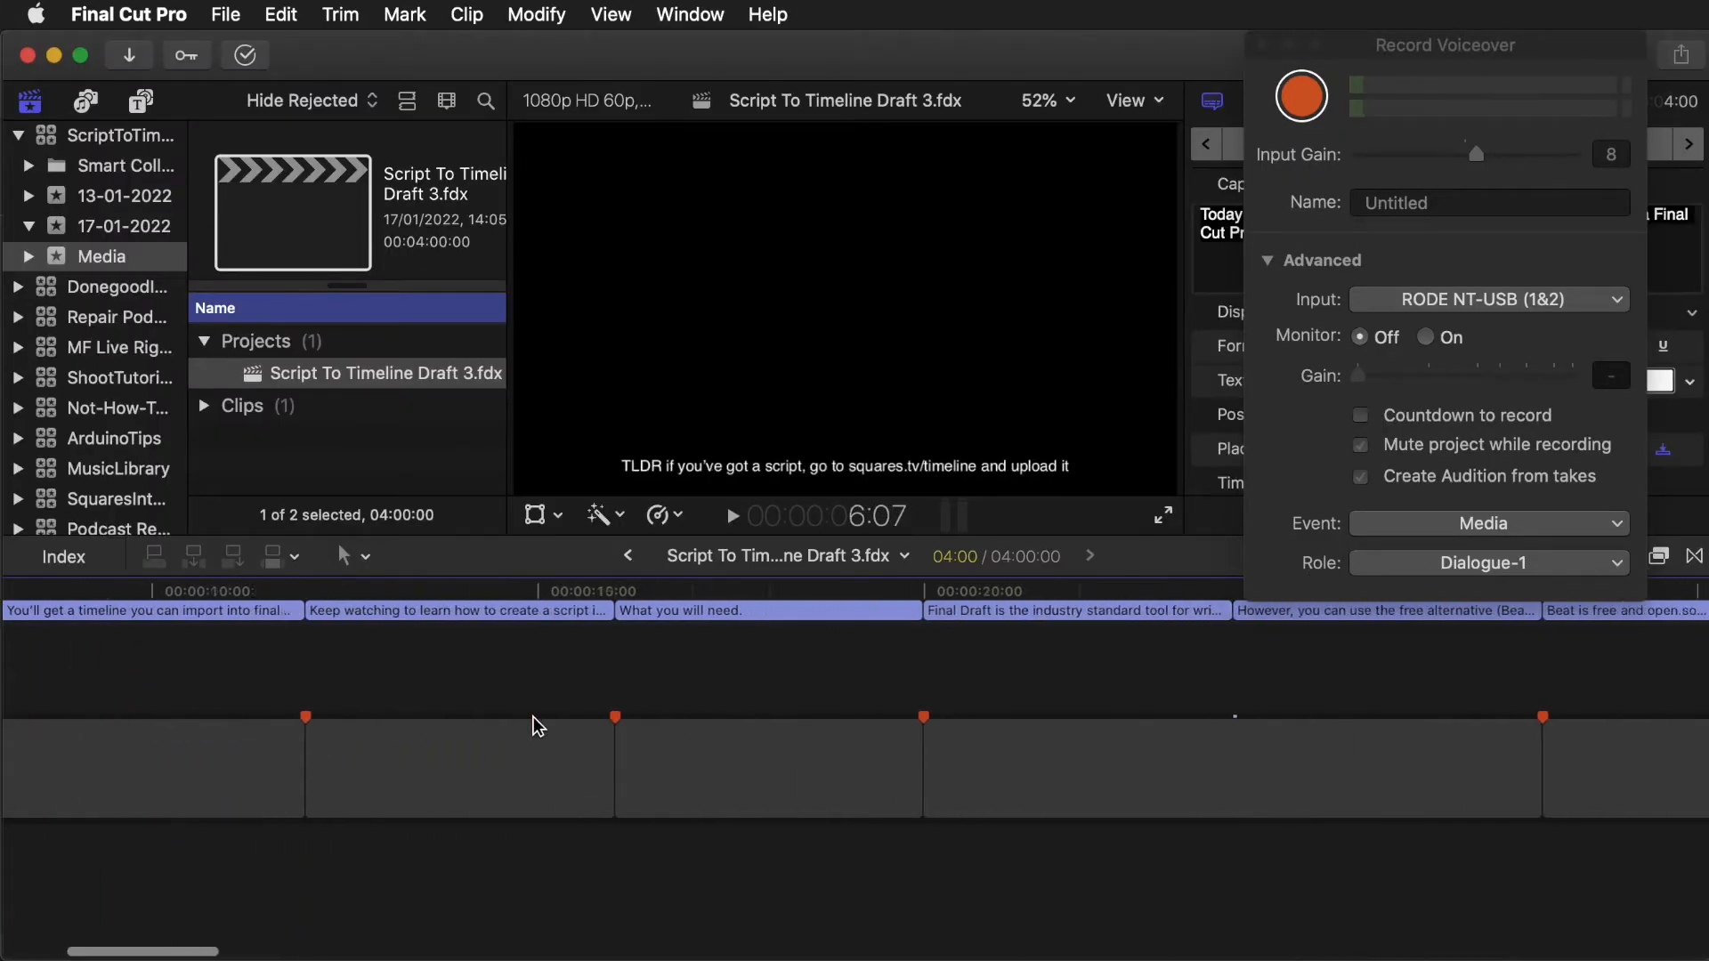
{"action": "left_click", "coordinate": [640, 768]}
{"action": "left_click", "coordinate": [698, 611]}
{"action": "left_click", "coordinate": [960, 612]}
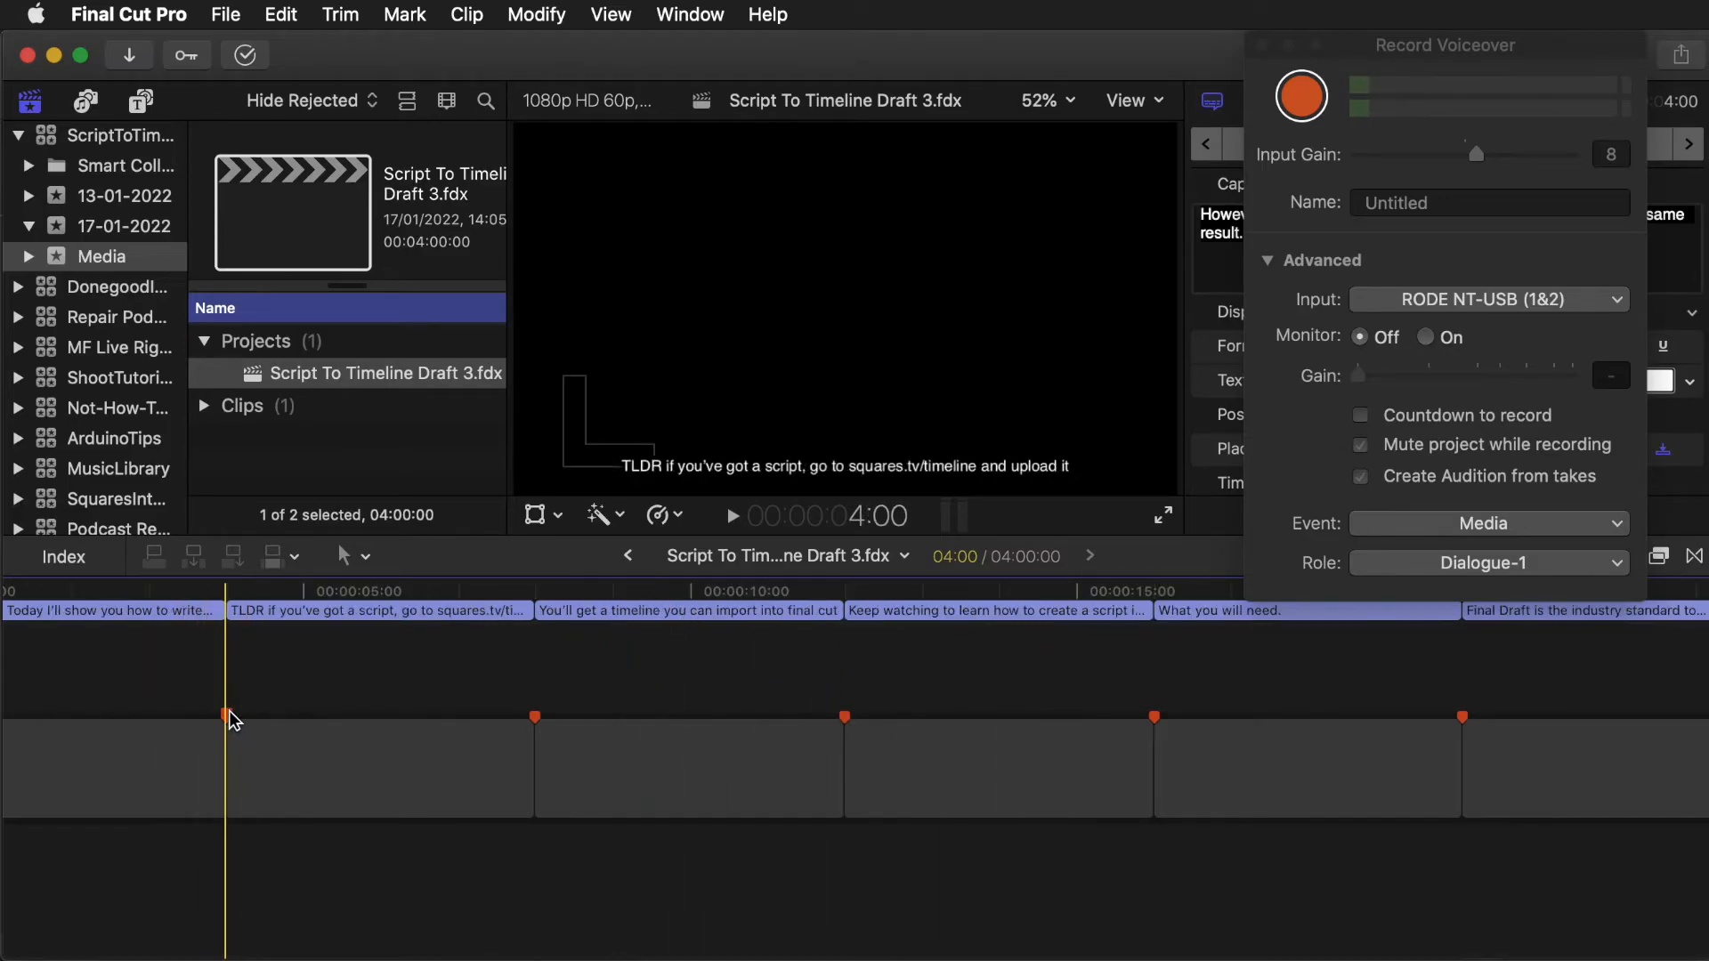
- Examine the first to-do marker and the list of tags in the timeline index
{"action": "double_click", "coordinate": [227, 716]}
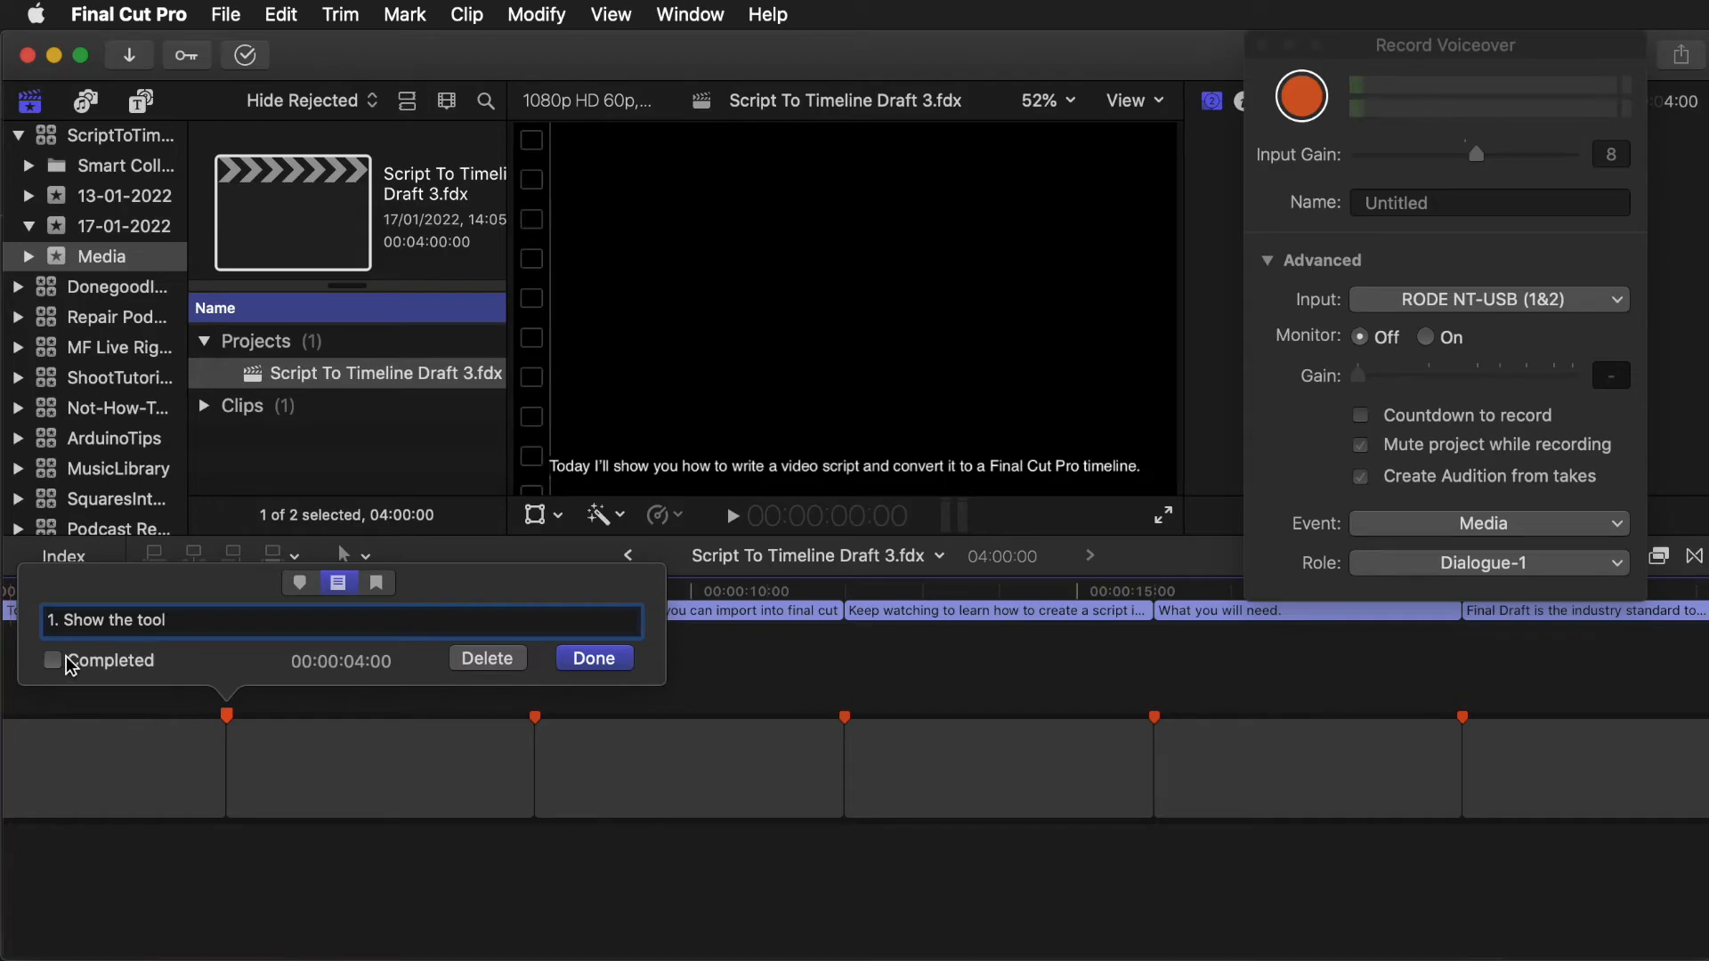
{"action": "left_click", "coordinate": [485, 750]}
{"action": "left_click", "coordinate": [64, 557]}
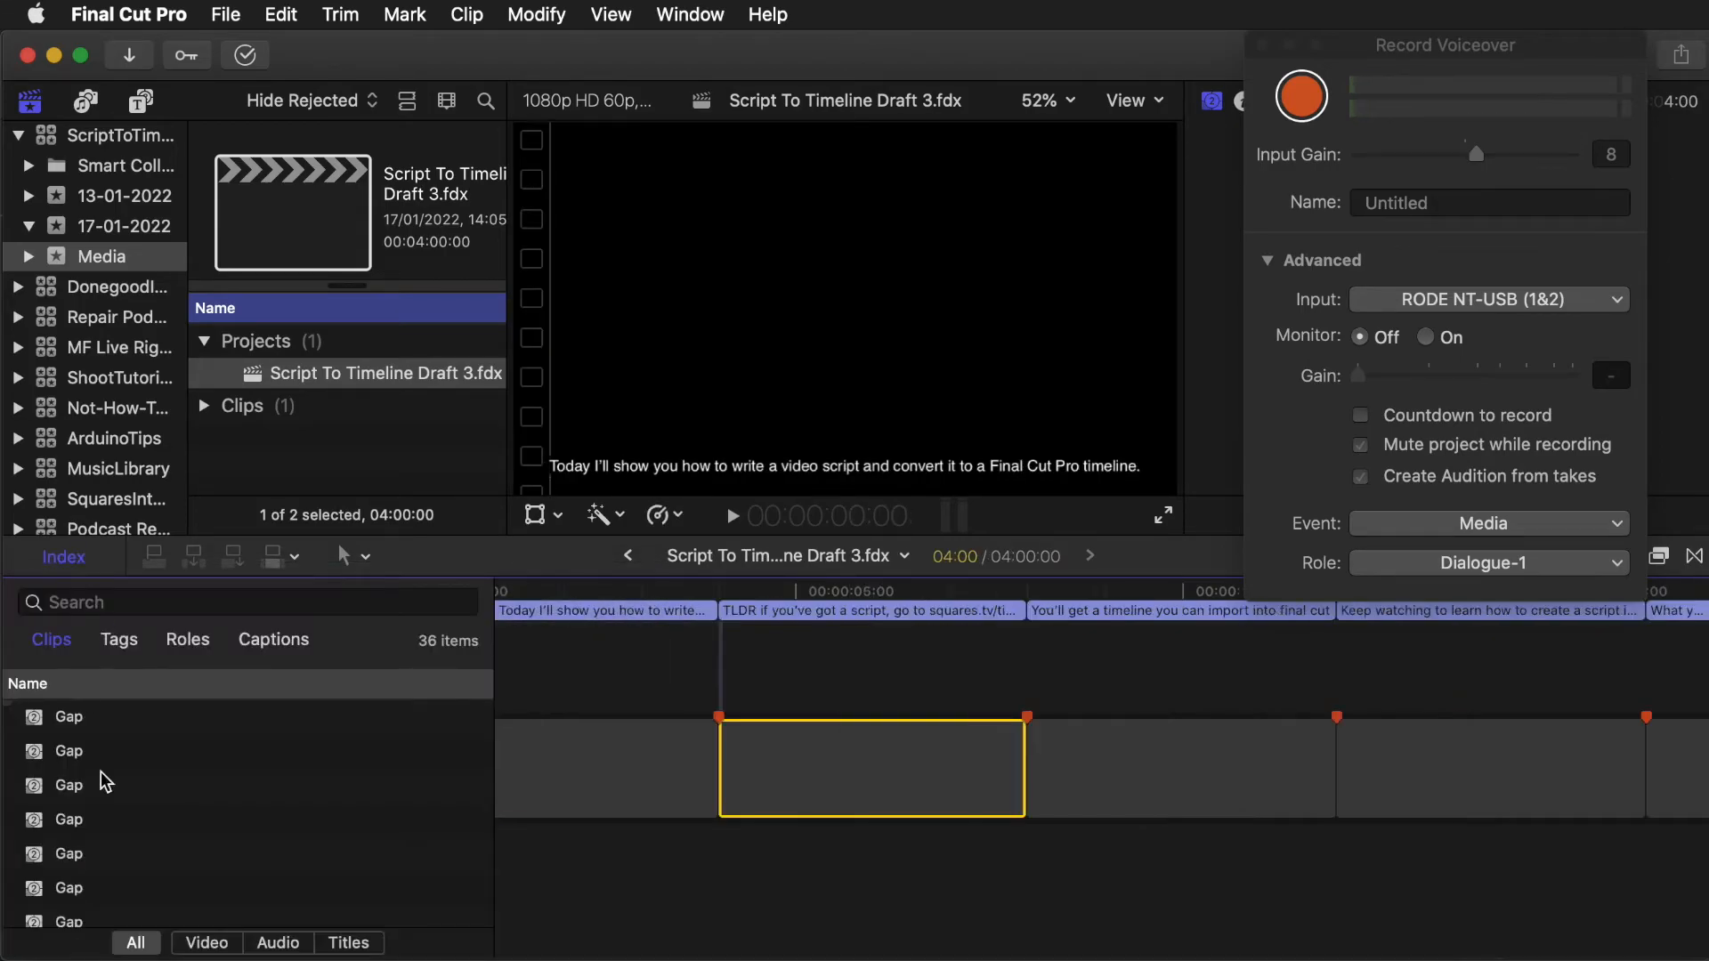
{"action": "left_click", "coordinate": [119, 639]}
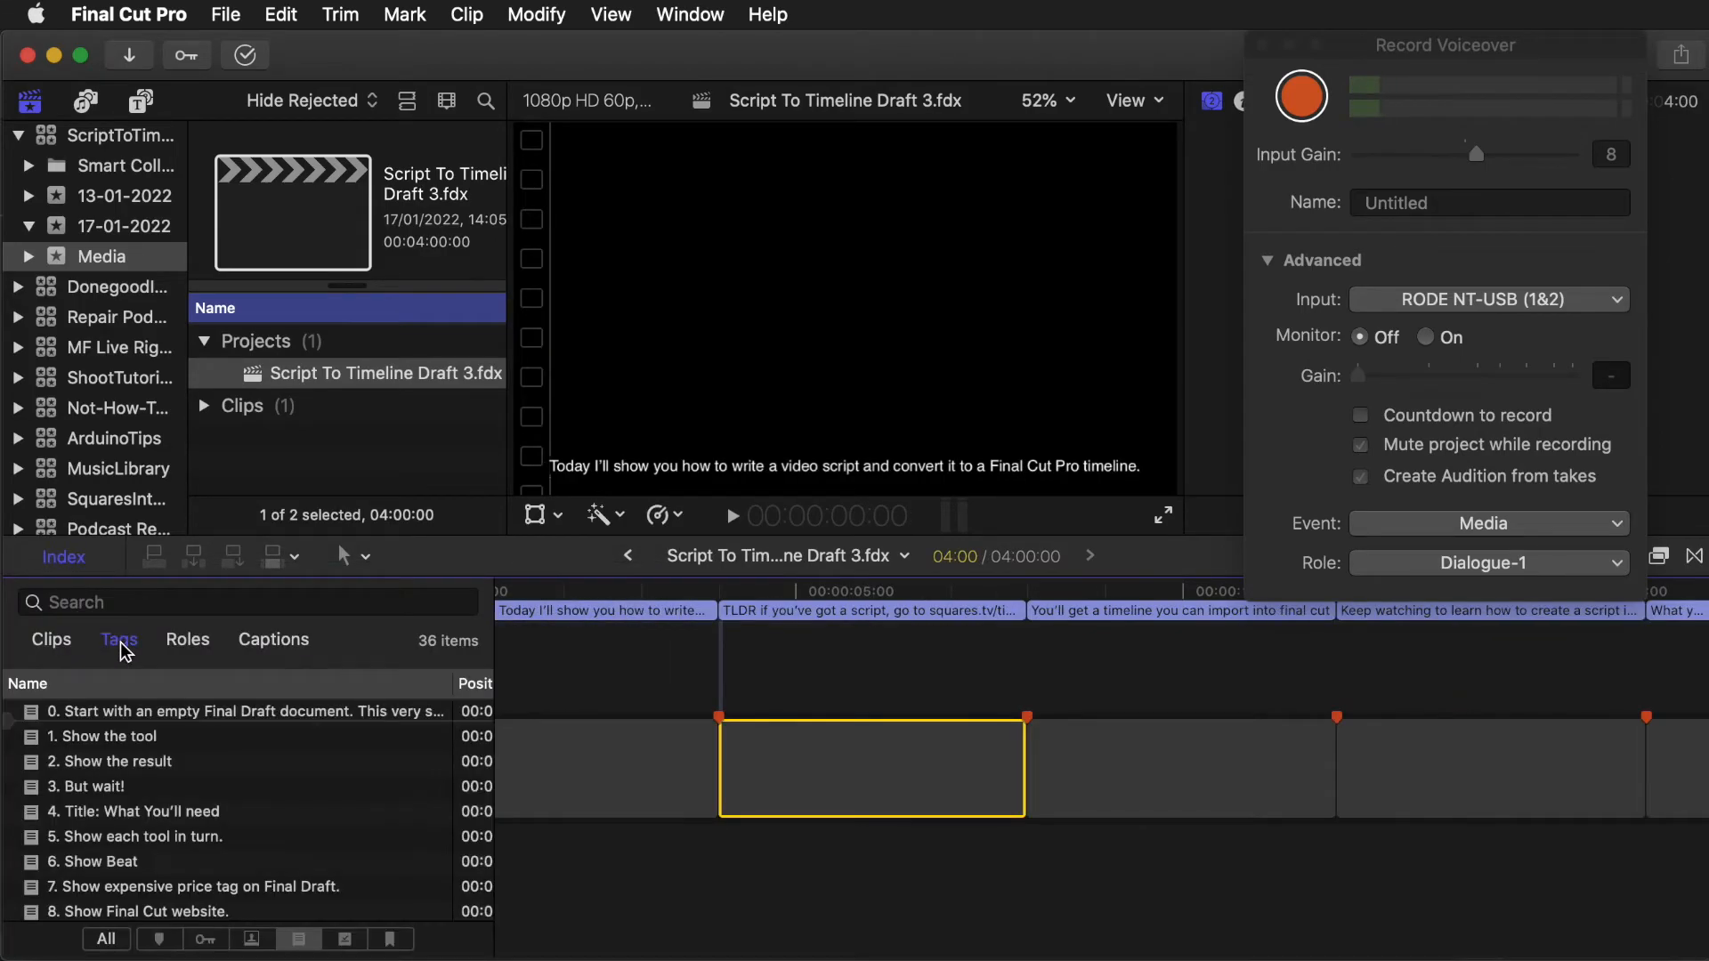
{"action": "scroll", "coordinate": [211, 768], "scroll_direction": "down", "scroll_amount": 10}
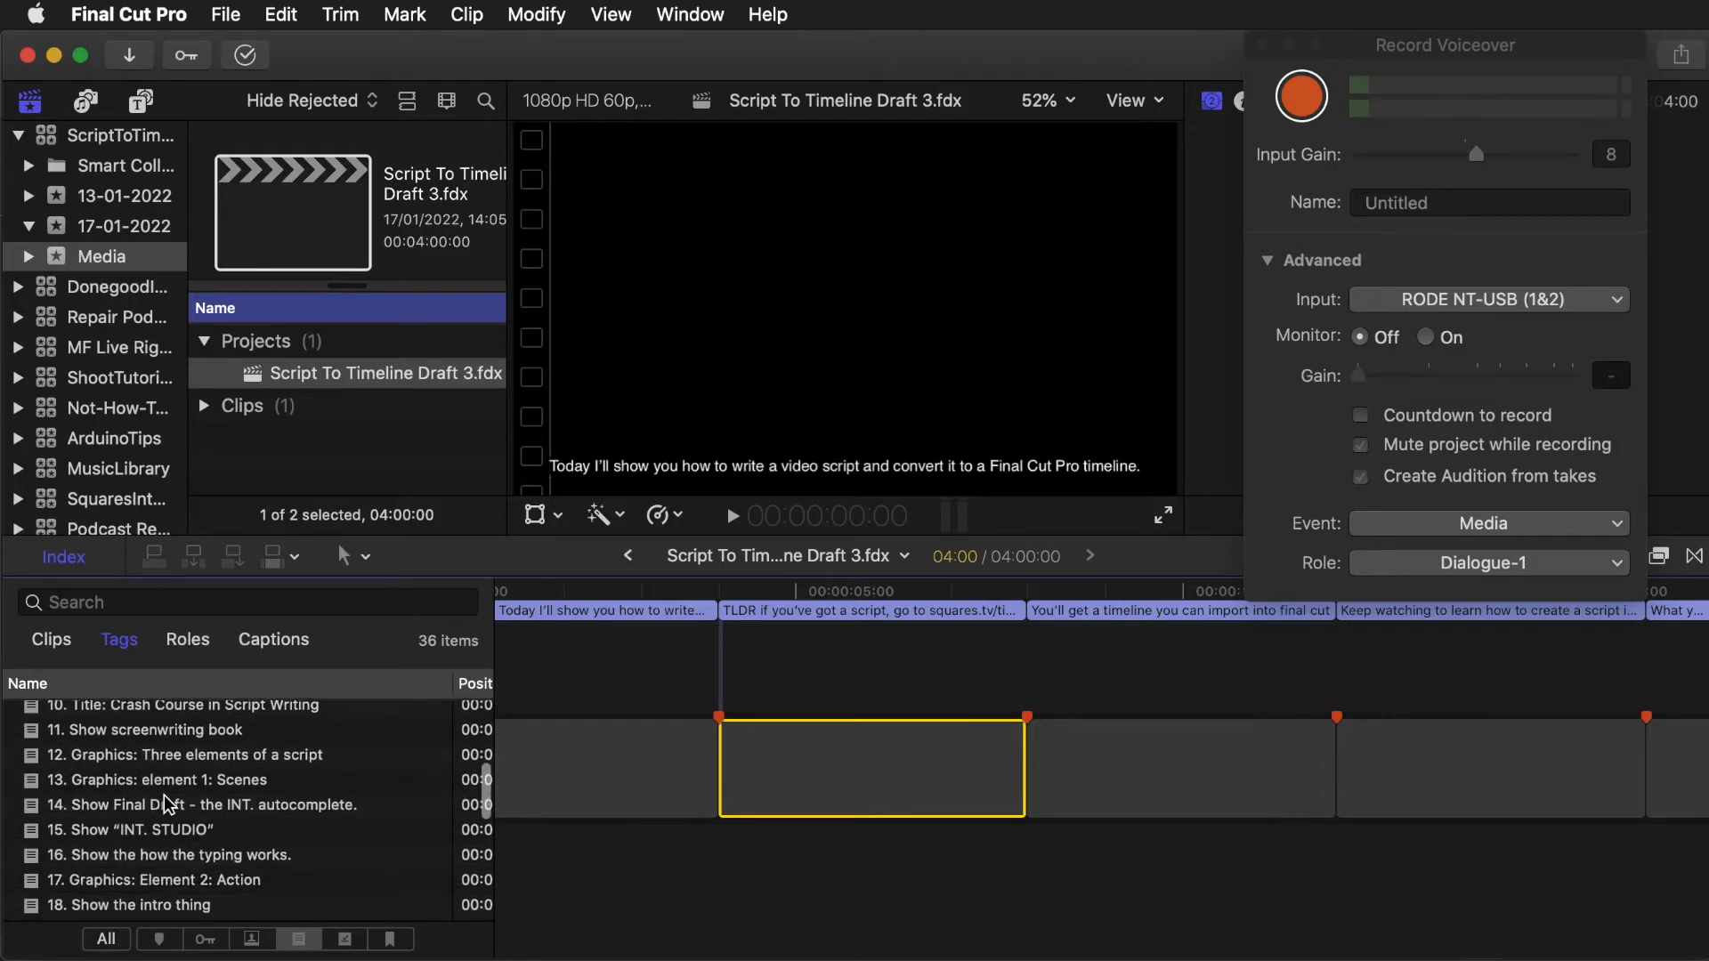
{"action": "scroll", "coordinate": [227, 830], "scroll_direction": "up", "scroll_amount": 5}
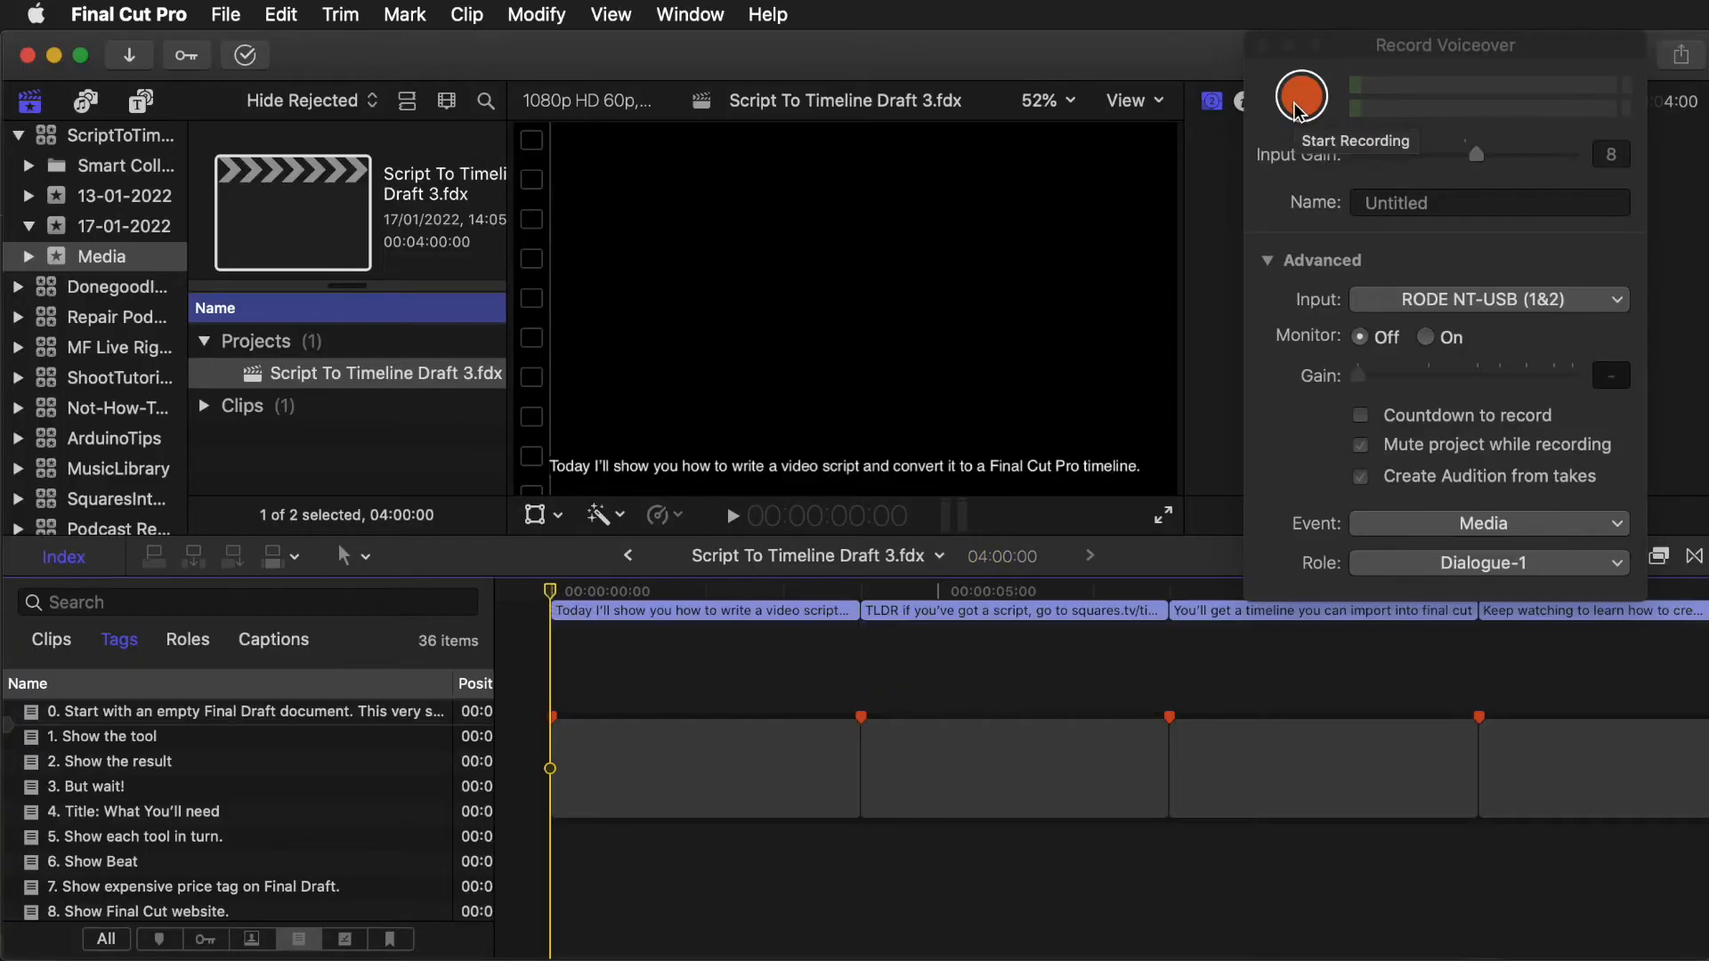
- Record a voiceover clip at the start of the timeline and select it
{"action": "left_click", "coordinate": [1300, 100]}
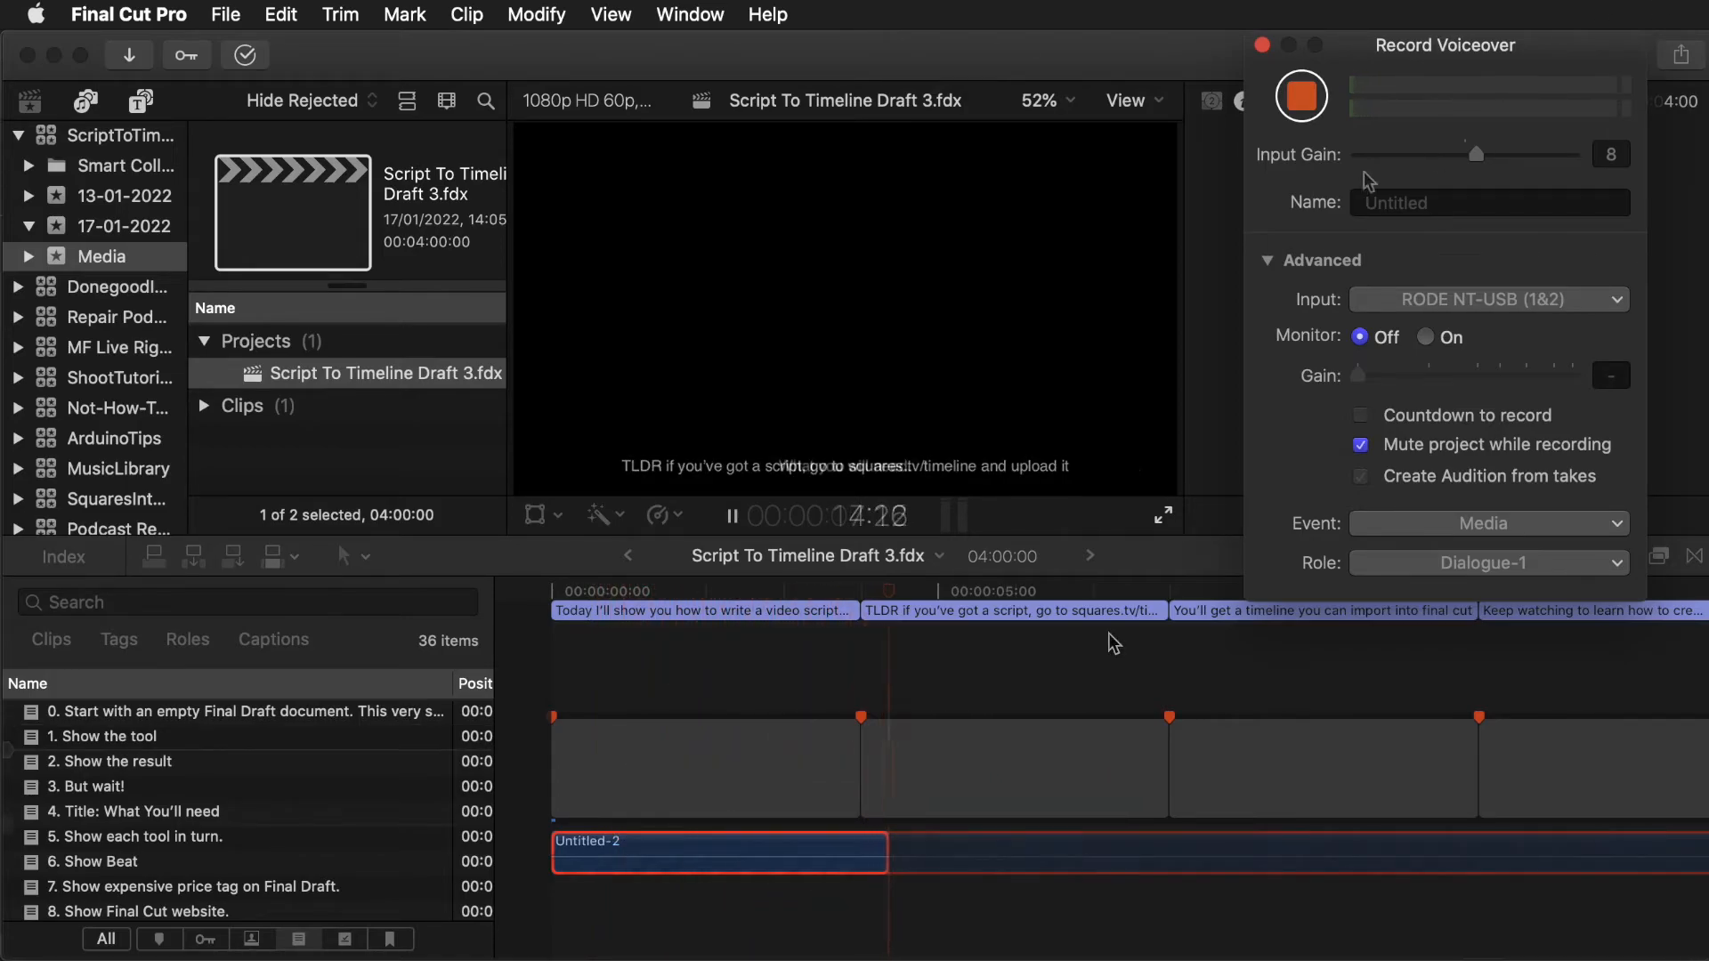
{"action": "left_click", "coordinate": [1302, 95]}
{"action": "left_click", "coordinate": [888, 869]}
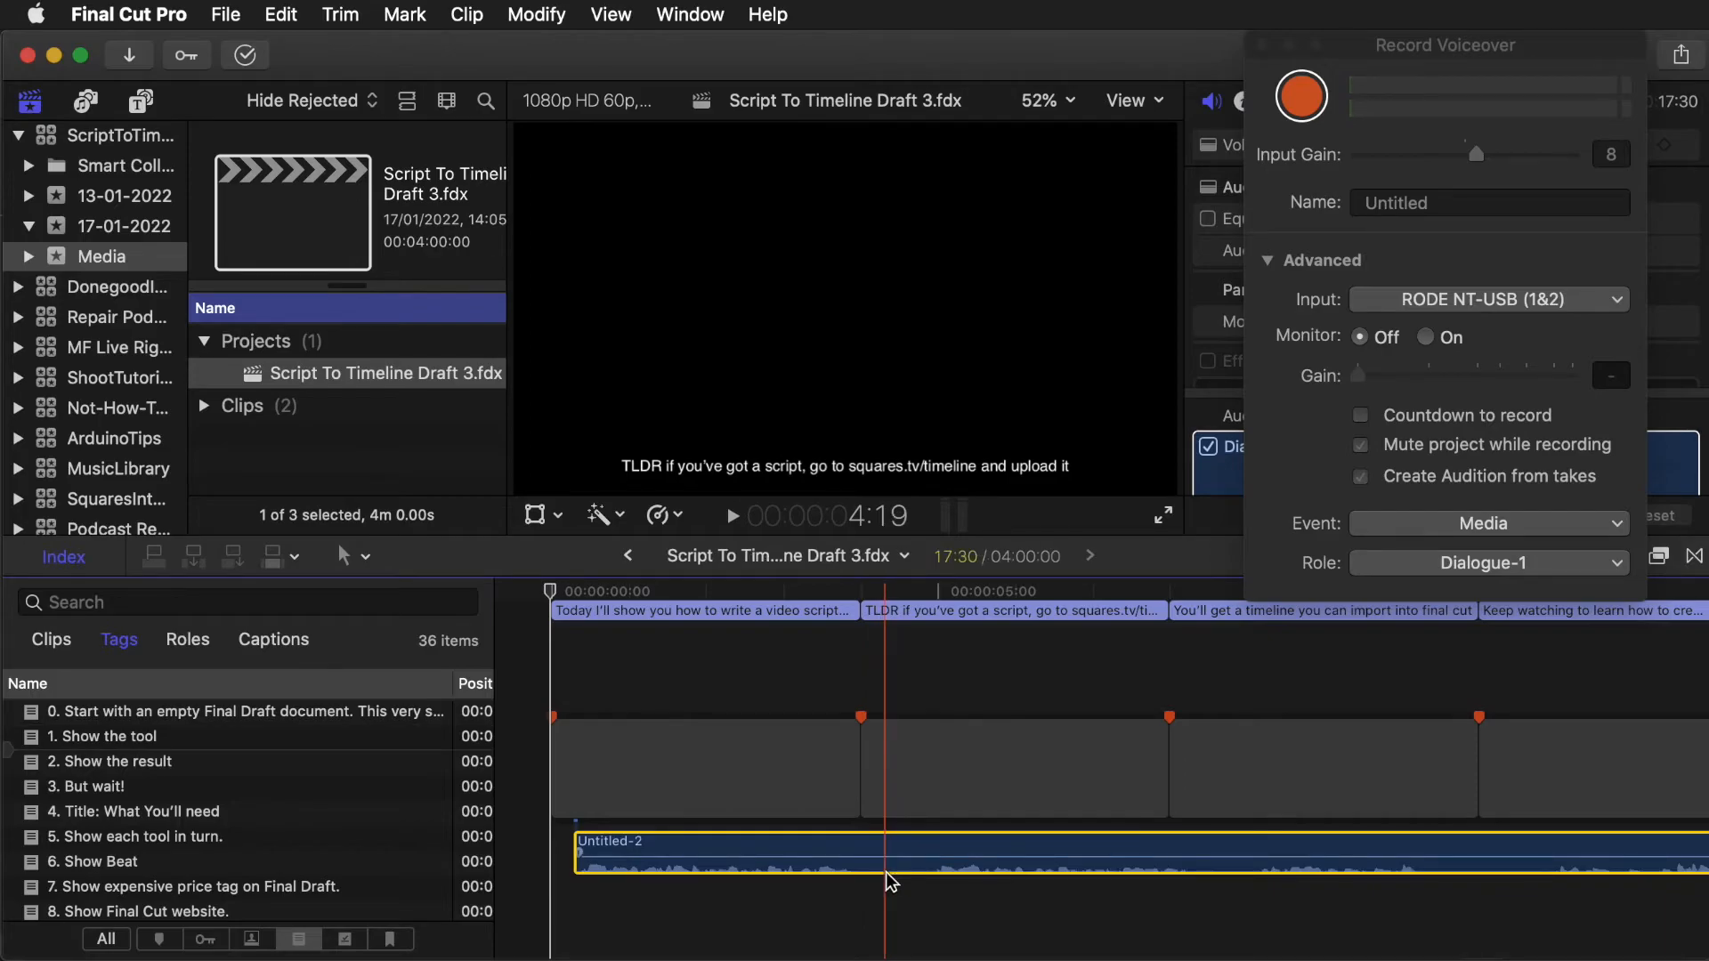
- Split the voiceover recording at the playhead and line up the second part with the start of the second caption
{"action": "key", "text": "super+b"}
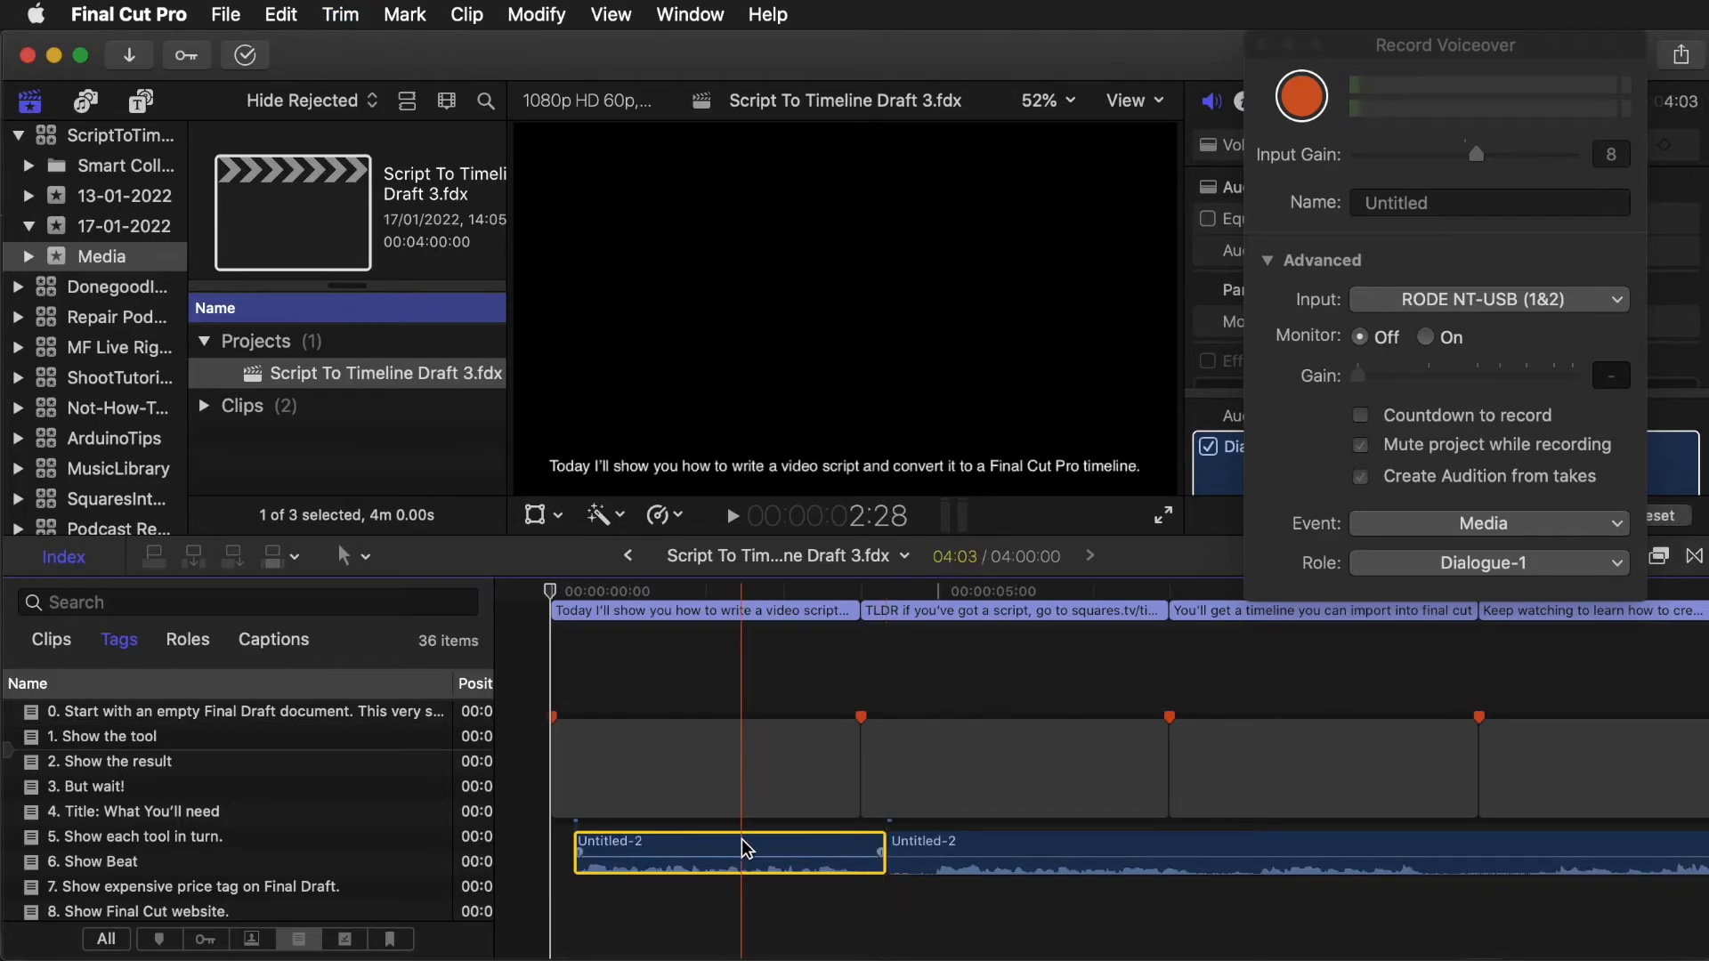
{"action": "left_click_drag", "start_coordinate": [709, 855], "coordinate": [538, 876]}
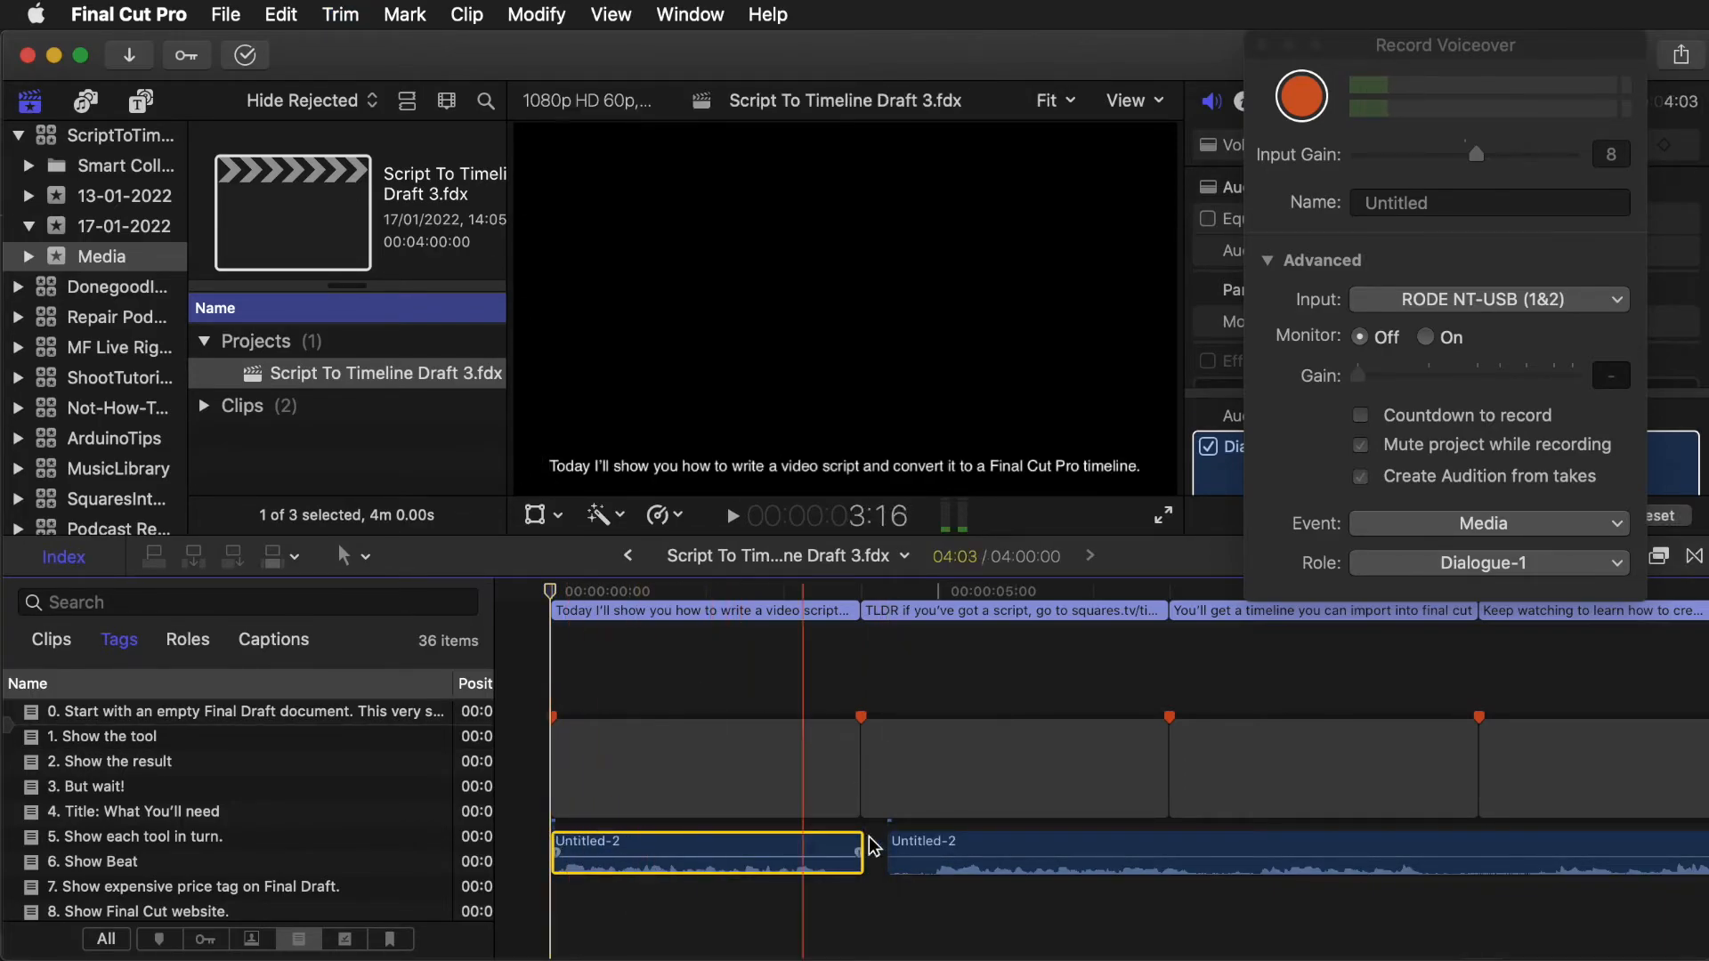
{"action": "mouse_move", "coordinate": [889, 872]}
{"action": "left_mouse_down"}
{"action": "mouse_move", "coordinate": [931, 872]}
{"action": "mouse_move", "coordinate": [866, 873]}
{"action": "left_mouse_up"}
{"action": "left_click_drag", "start_coordinate": [860, 785], "coordinate": [915, 806]}
{"action": "key", "text": "super+z"}
{"action": "key", "text": "super+z"}
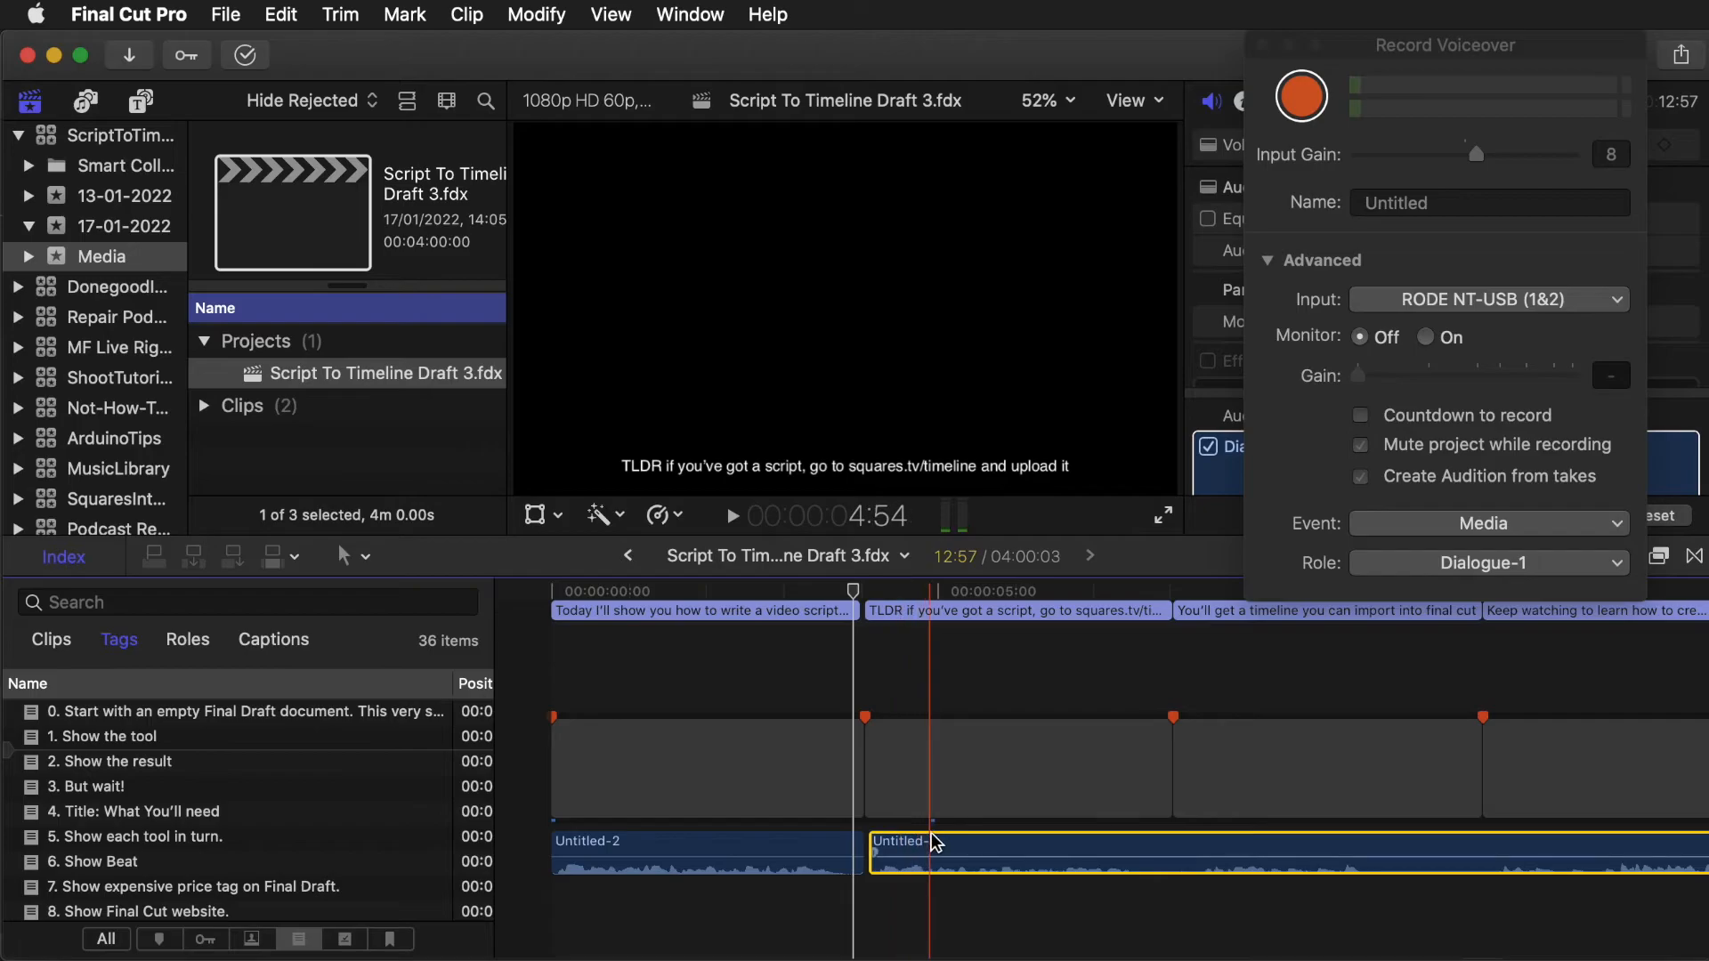
{"action": "mouse_move", "coordinate": [861, 795]}
{"action": "left_mouse_down"}
{"action": "mouse_move", "coordinate": [1087, 799]}
{"action": "mouse_move", "coordinate": [856, 797]}
{"action": "left_mouse_up"}
- Mark the 'Show my printed script' to-do marker as Completed from the tags index
{"action": "scroll", "coordinate": [302, 855], "scroll_direction": "down", "scroll_amount": 4}
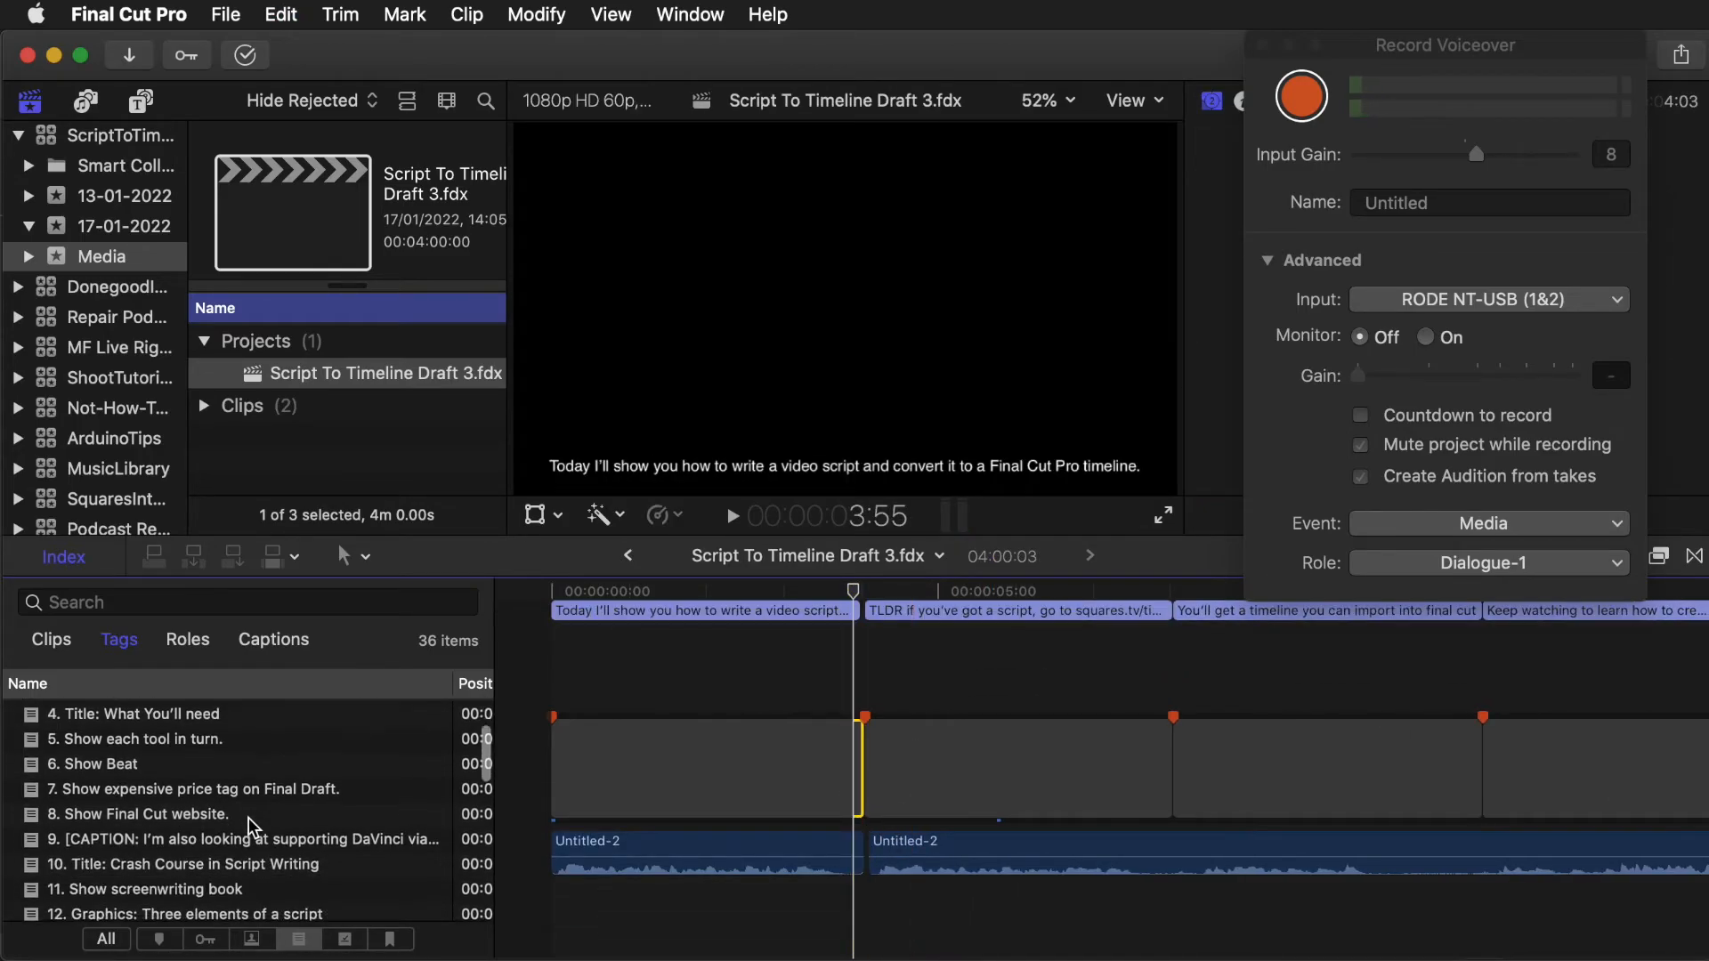
{"action": "scroll", "coordinate": [239, 798], "scroll_direction": "down", "scroll_amount": 4}
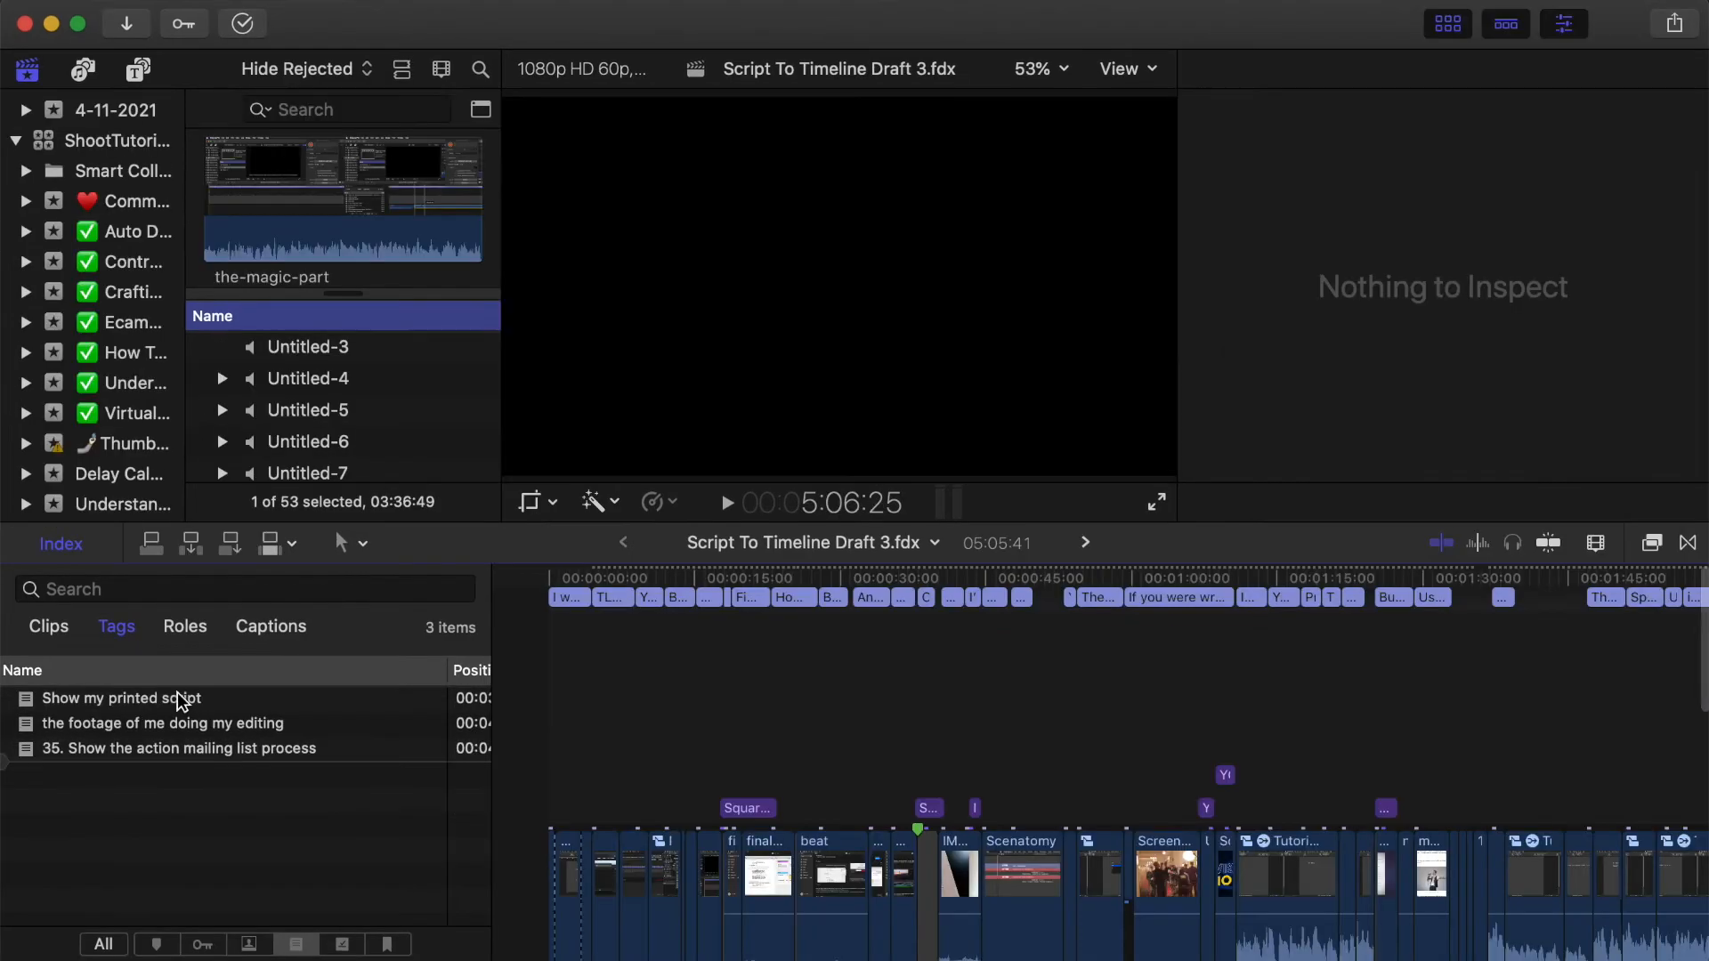
{"action": "left_click", "coordinate": [183, 700]}
{"action": "left_click", "coordinate": [182, 700]}
{"action": "left_click", "coordinate": [813, 771]}
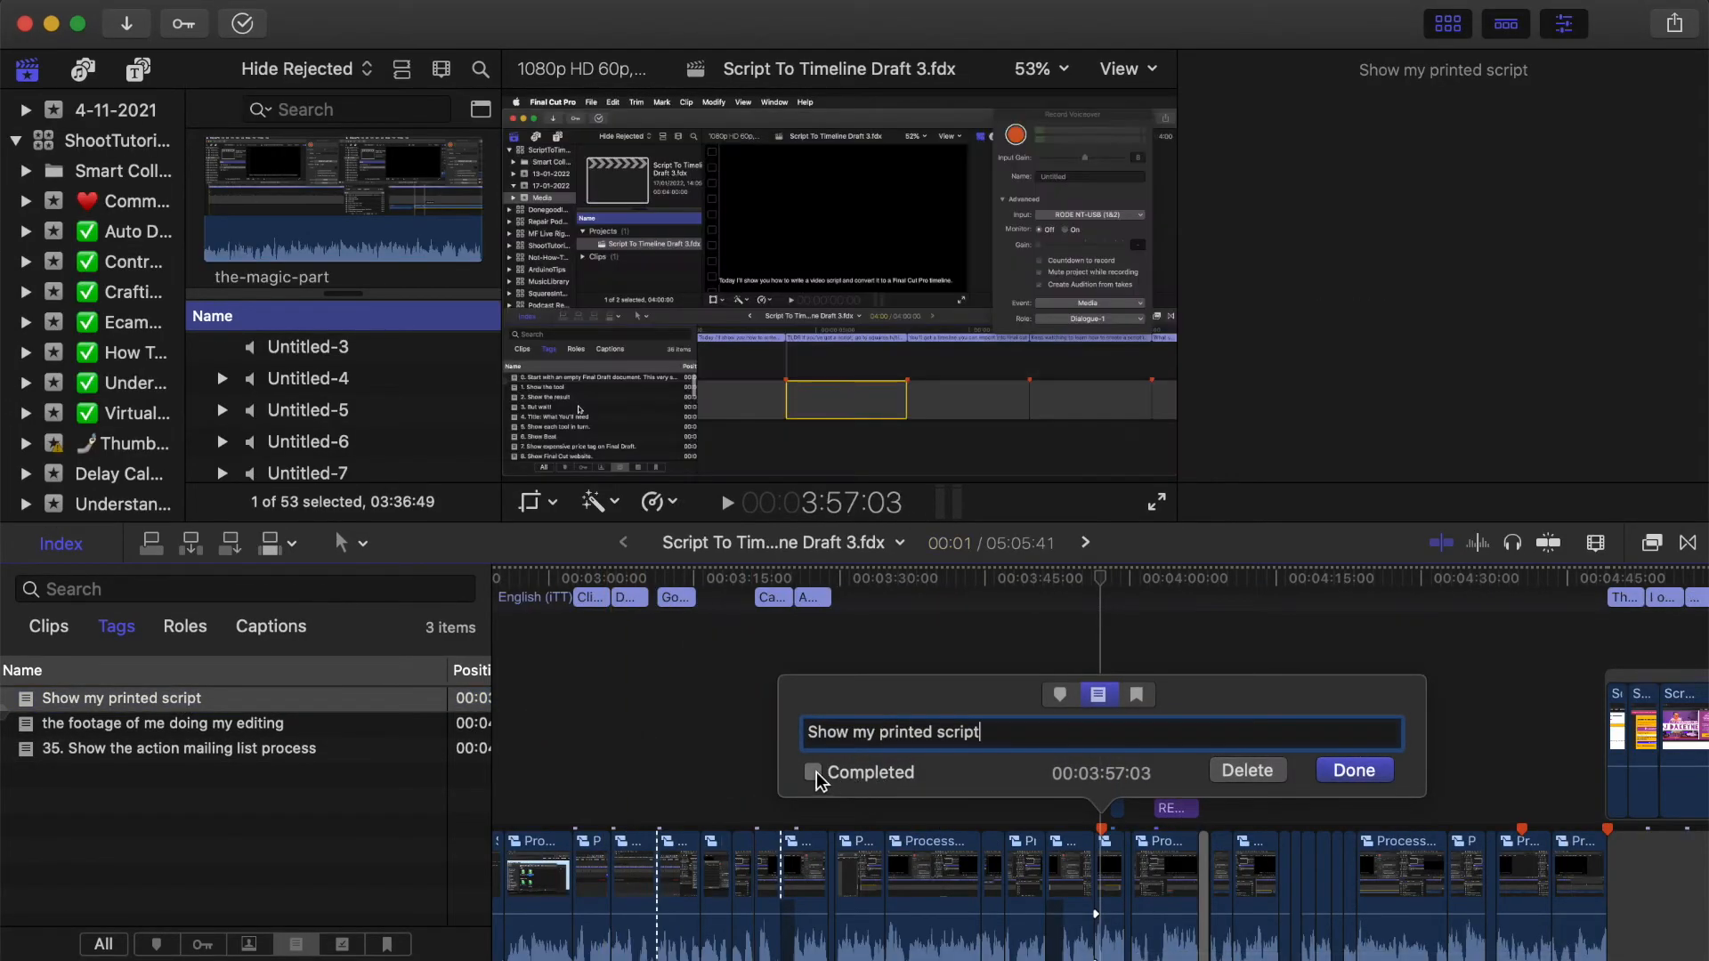
{"action": "left_click", "coordinate": [1386, 778]}
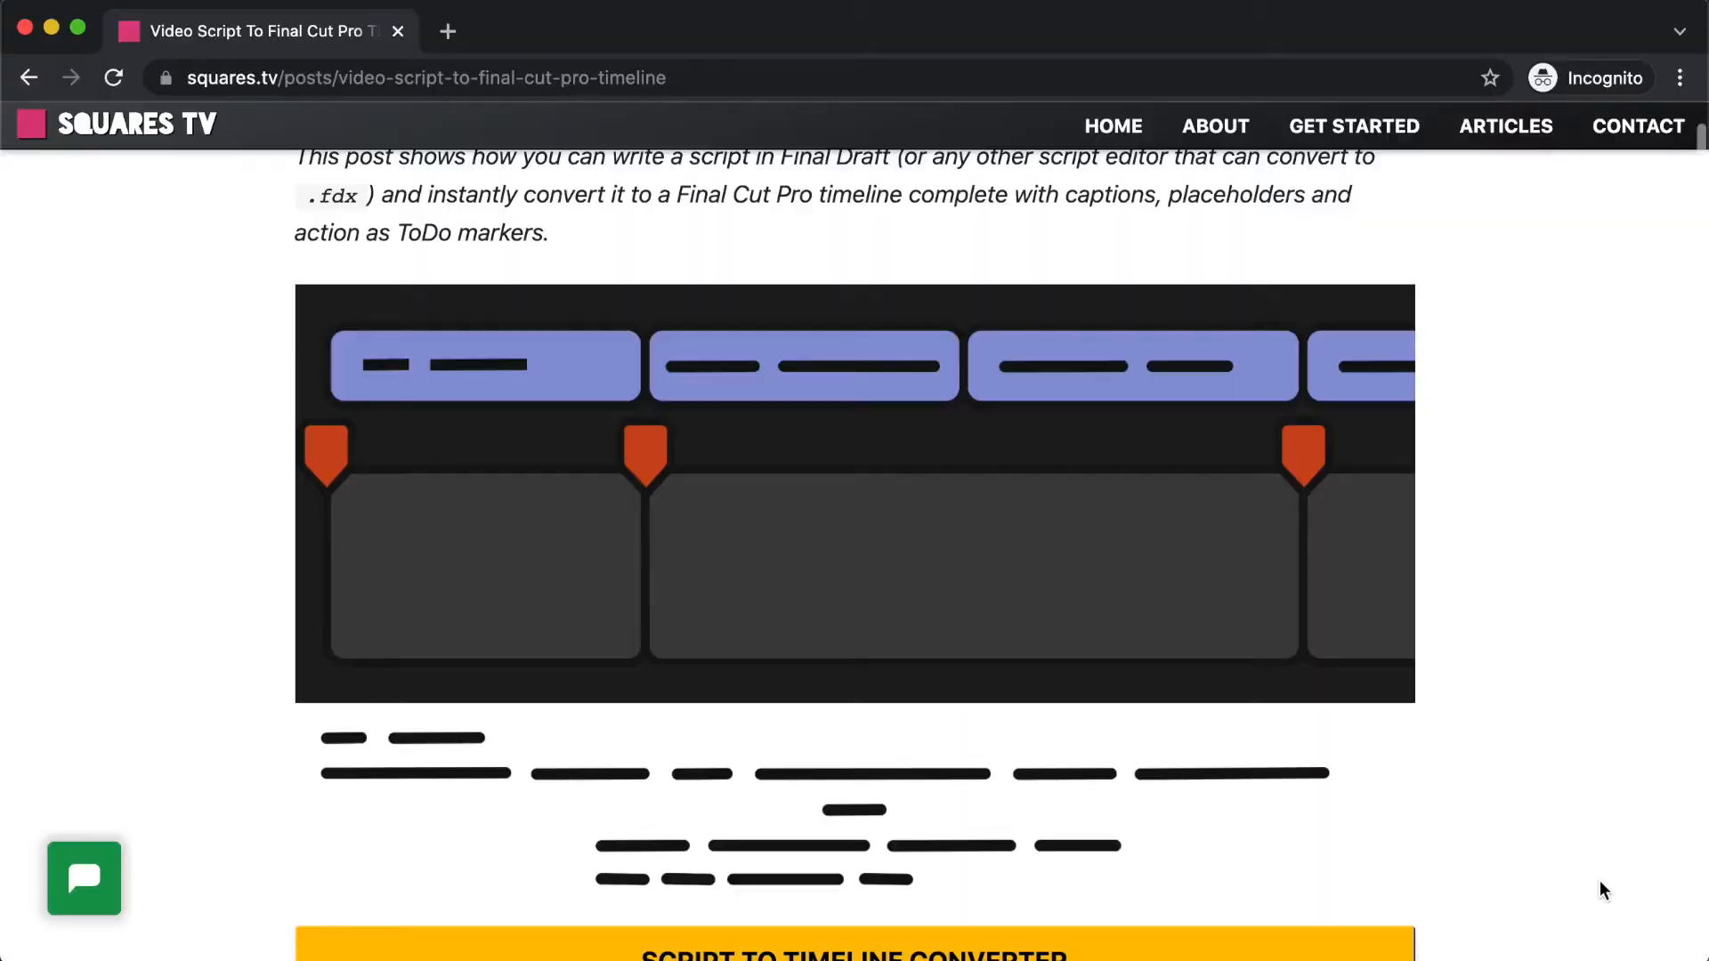
- Browse the Squares TV home page and its tools and articles
{"action": "scroll", "coordinate": [1600, 879], "scroll_direction": "down", "scroll_amount": 10}
{"action": "scroll", "coordinate": [1599, 879], "scroll_direction": "down", "scroll_amount": 15}
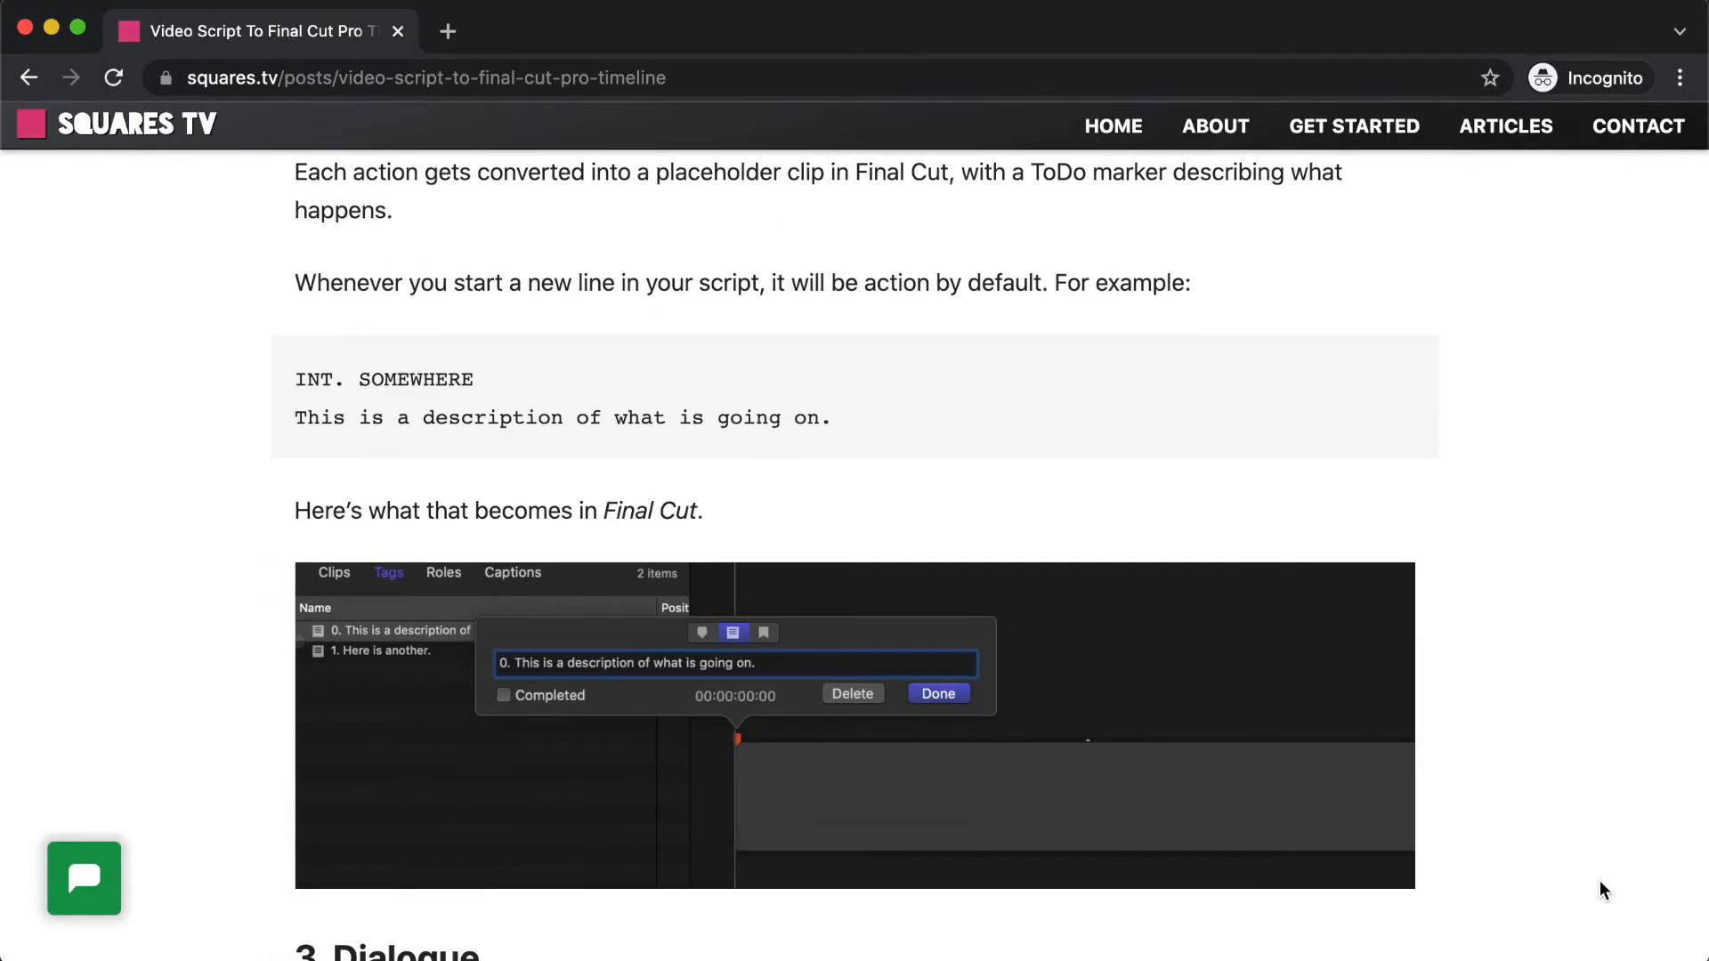
{"action": "left_click", "coordinate": [1390, 843]}
{"action": "left_click", "coordinate": [711, 671]}
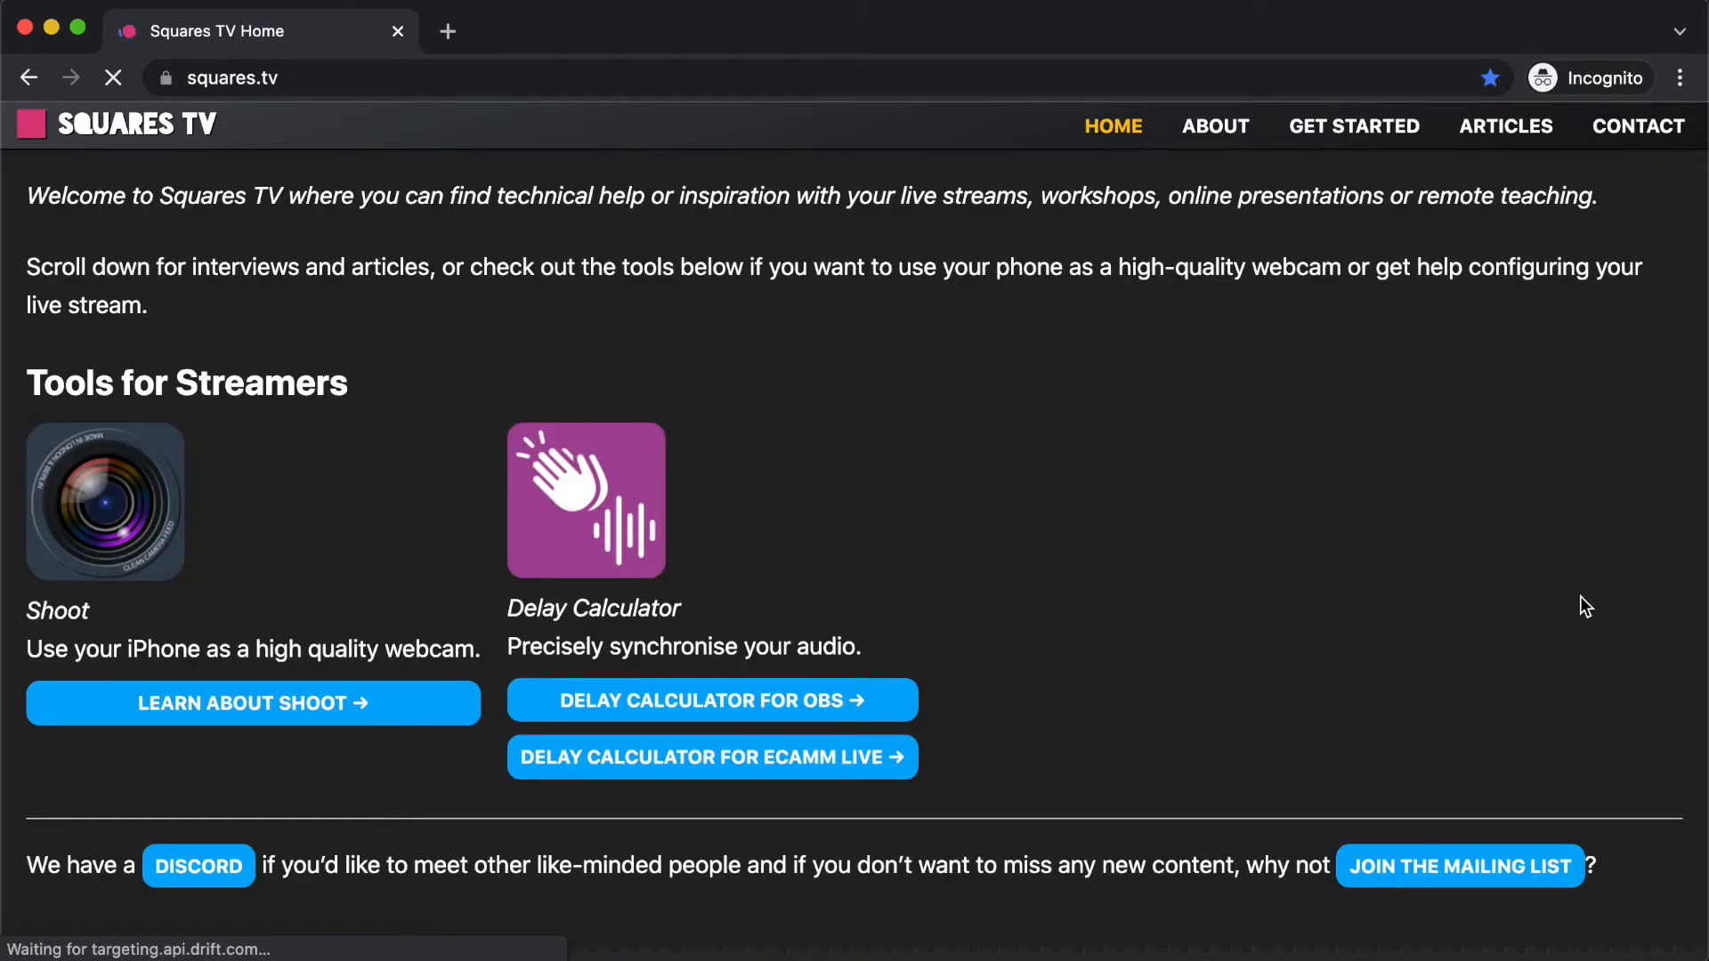
{"action": "scroll", "coordinate": [1695, 620], "scroll_direction": "down", "scroll_amount": 10}
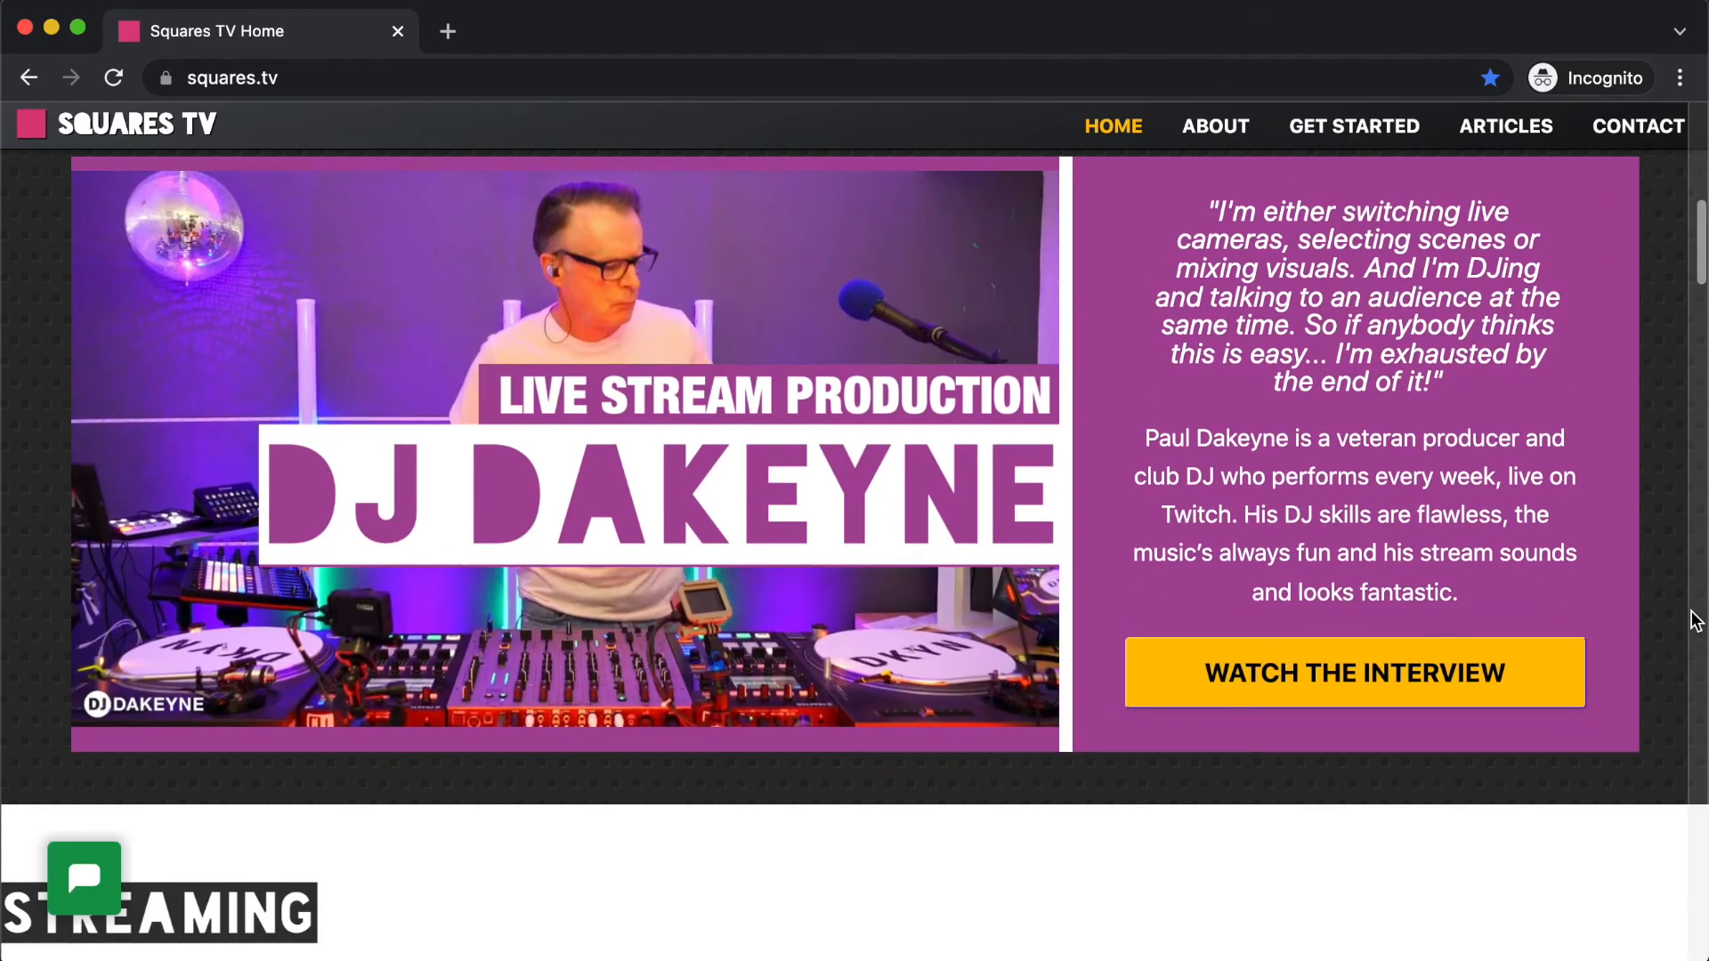
{"action": "scroll", "coordinate": [1695, 621], "scroll_direction": "down", "scroll_amount": 15}
{"action": "scroll", "coordinate": [1695, 621], "scroll_direction": "down", "scroll_amount": 15}
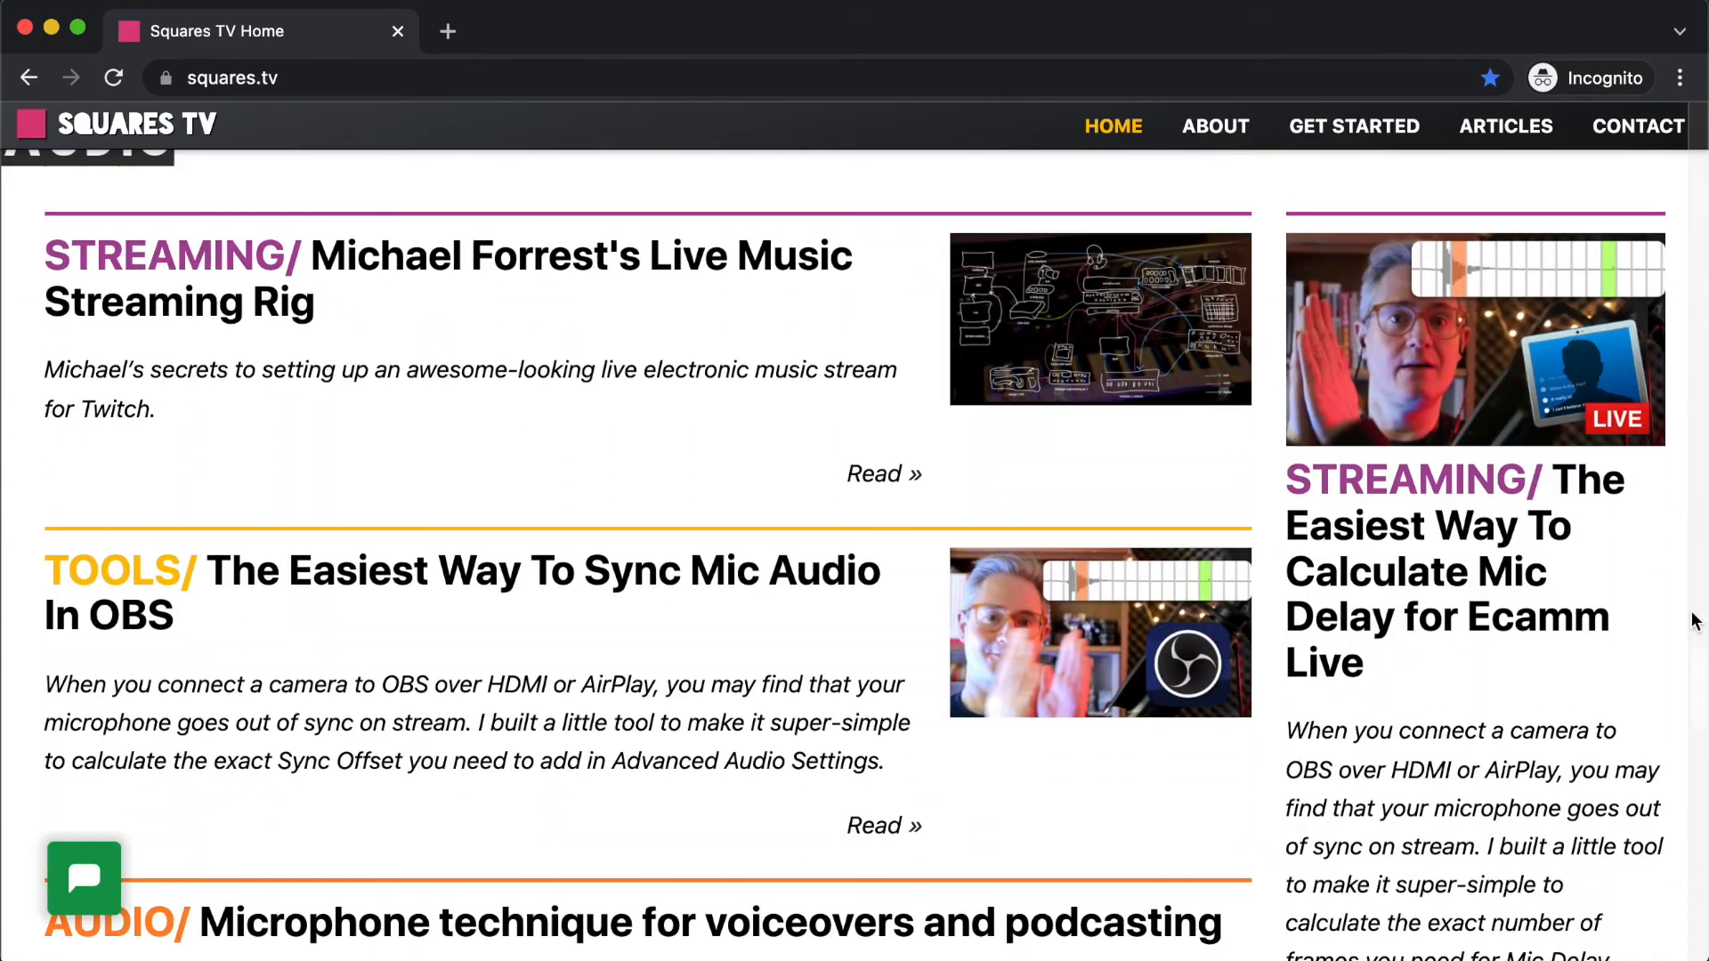
{"action": "scroll", "coordinate": [1695, 620], "scroll_direction": "down", "scroll_amount": 15}
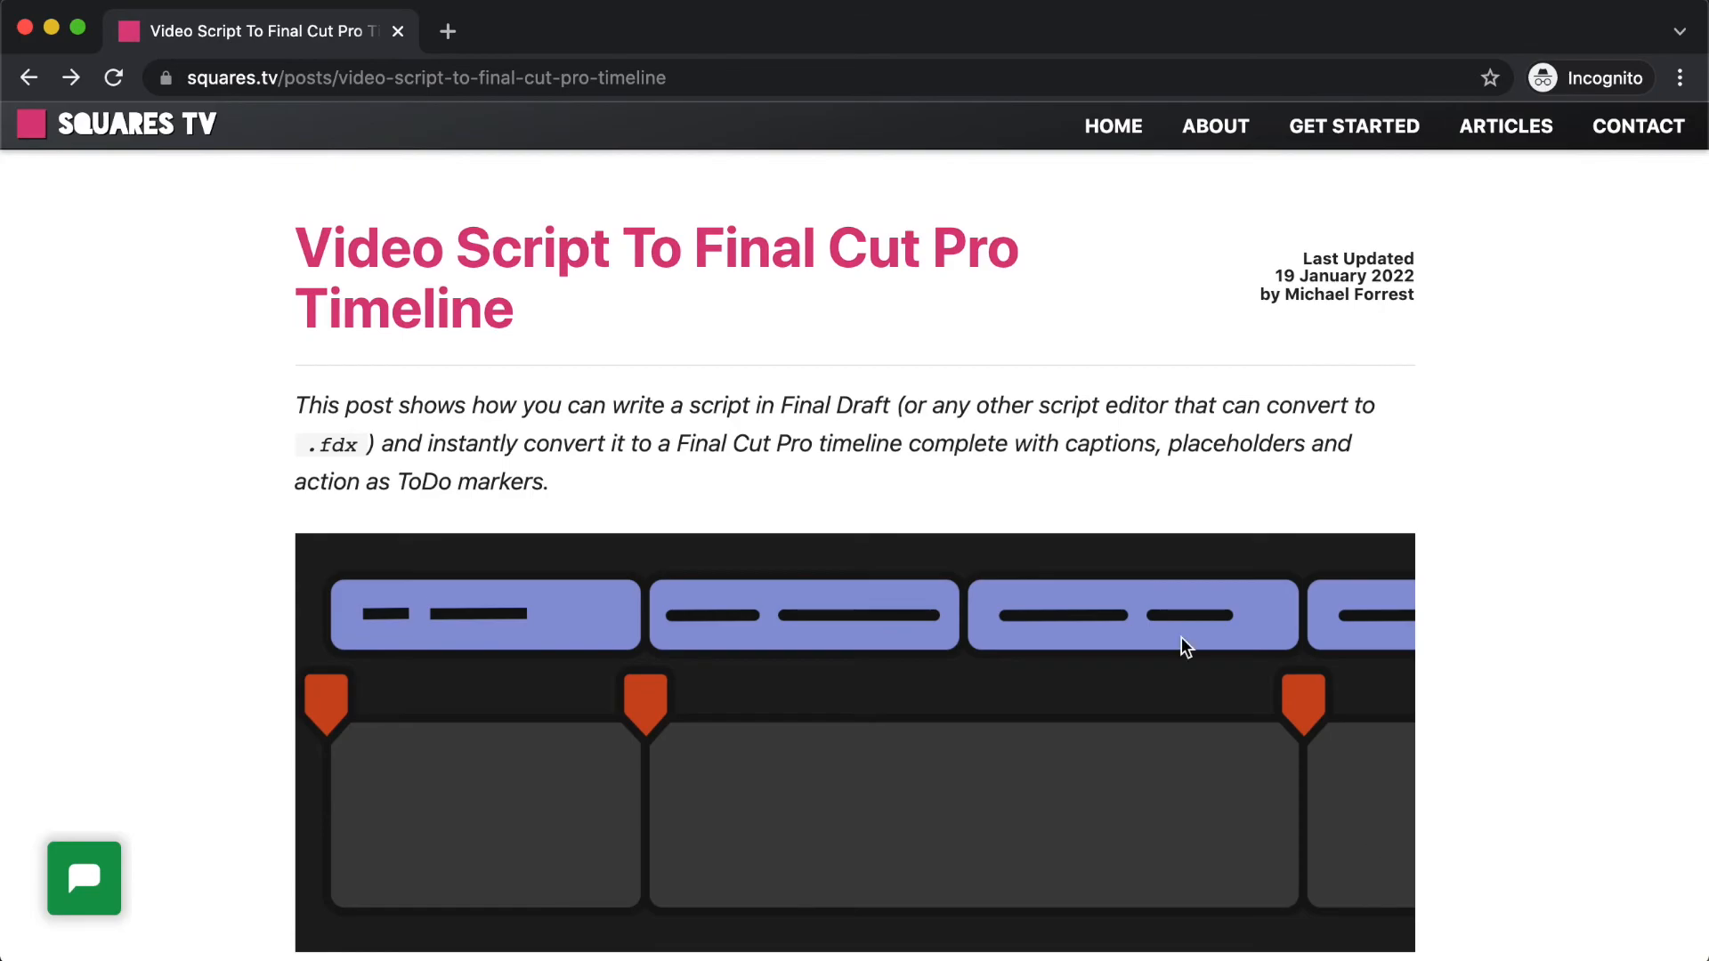
- Read through the Video Script To Final Cut Pro Timeline article down to its closing sections
{"action": "scroll", "coordinate": [893, 445], "scroll_direction": "down", "scroll_amount": 5}
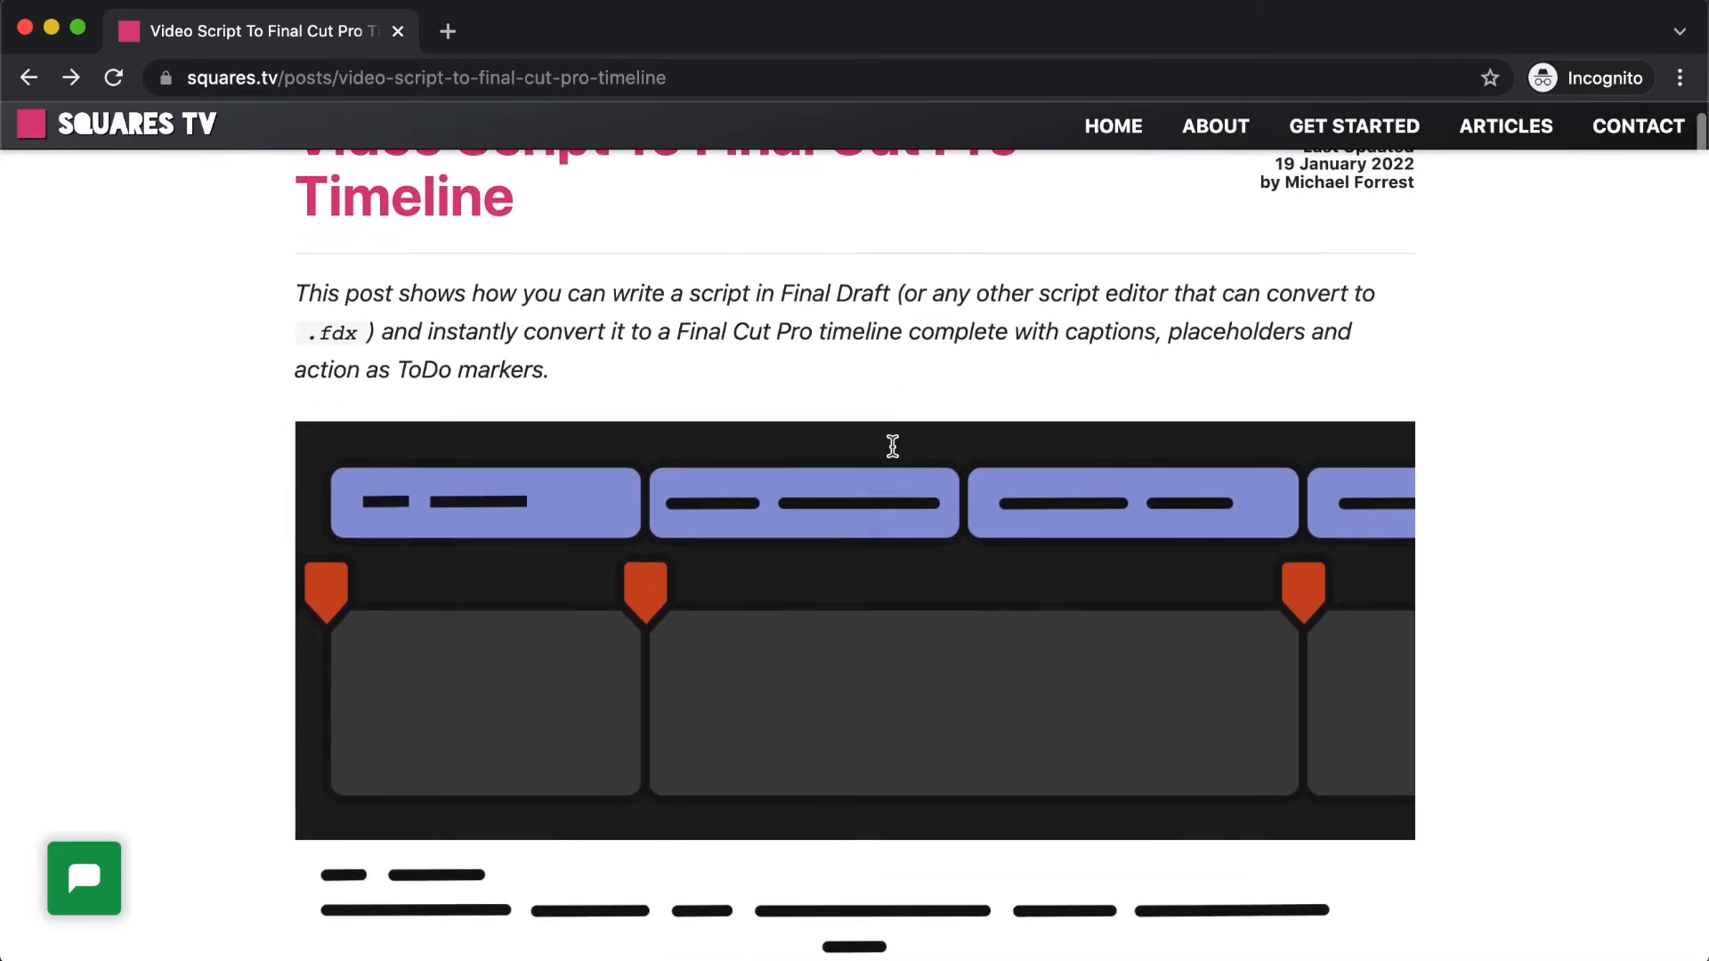
{"action": "scroll", "coordinate": [893, 449], "scroll_direction": "down", "scroll_amount": 8}
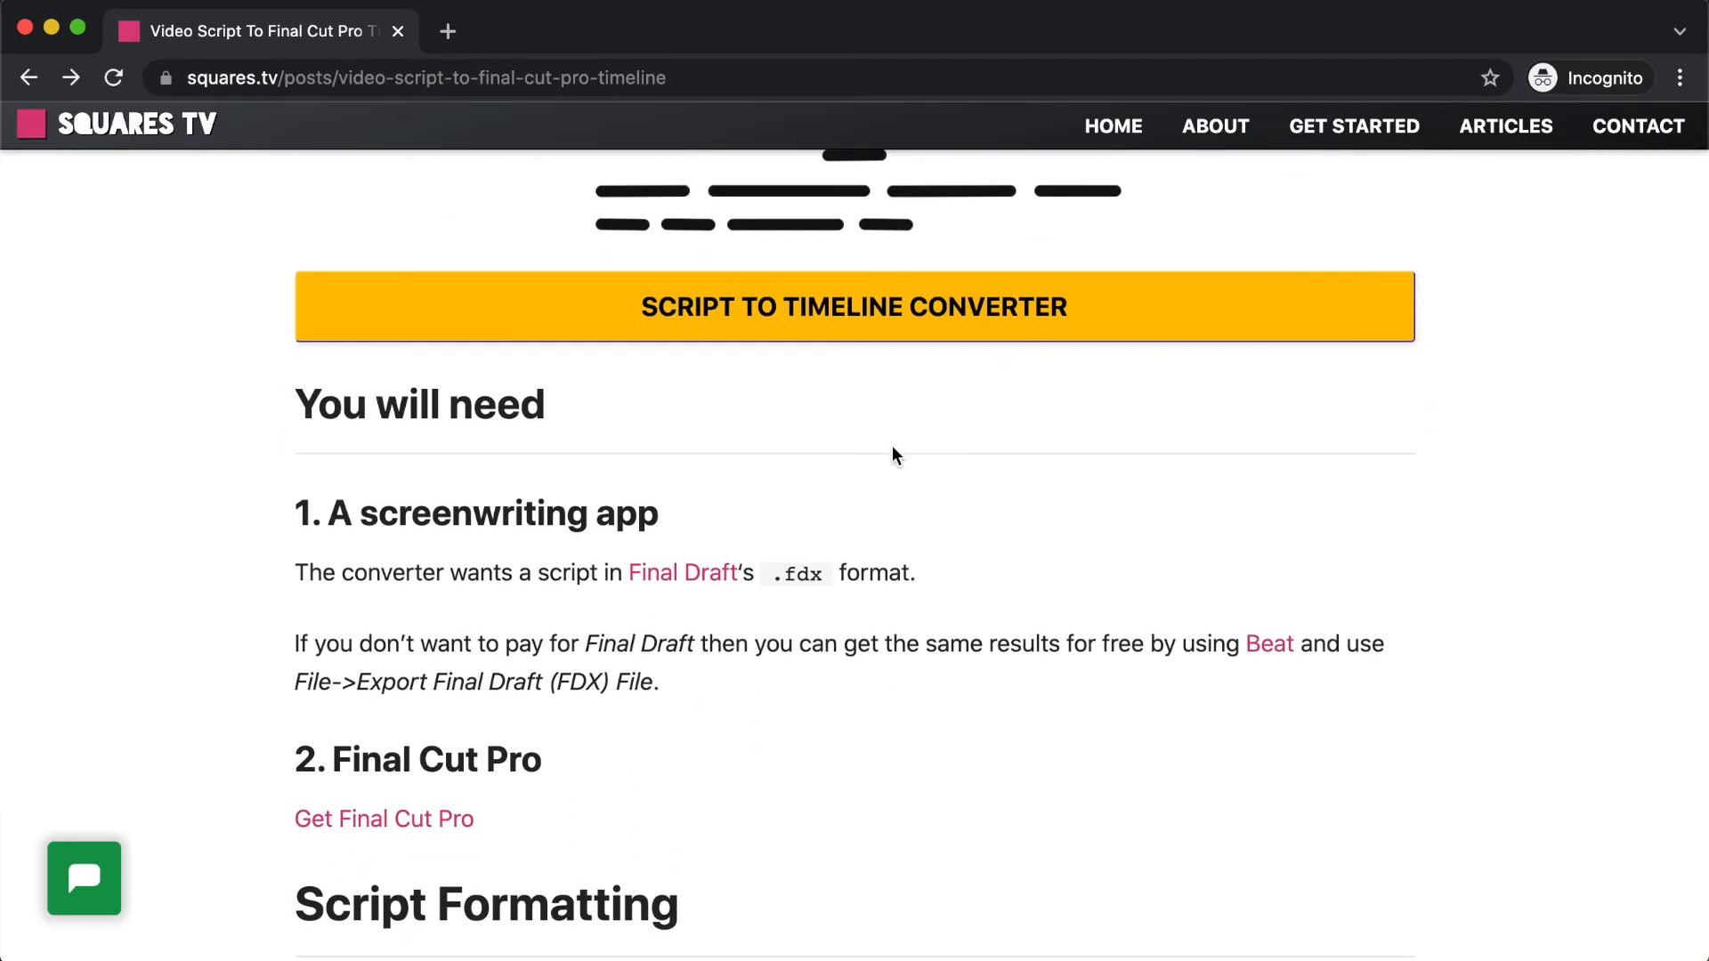
{"action": "scroll", "coordinate": [990, 502], "scroll_direction": "down", "scroll_amount": 7}
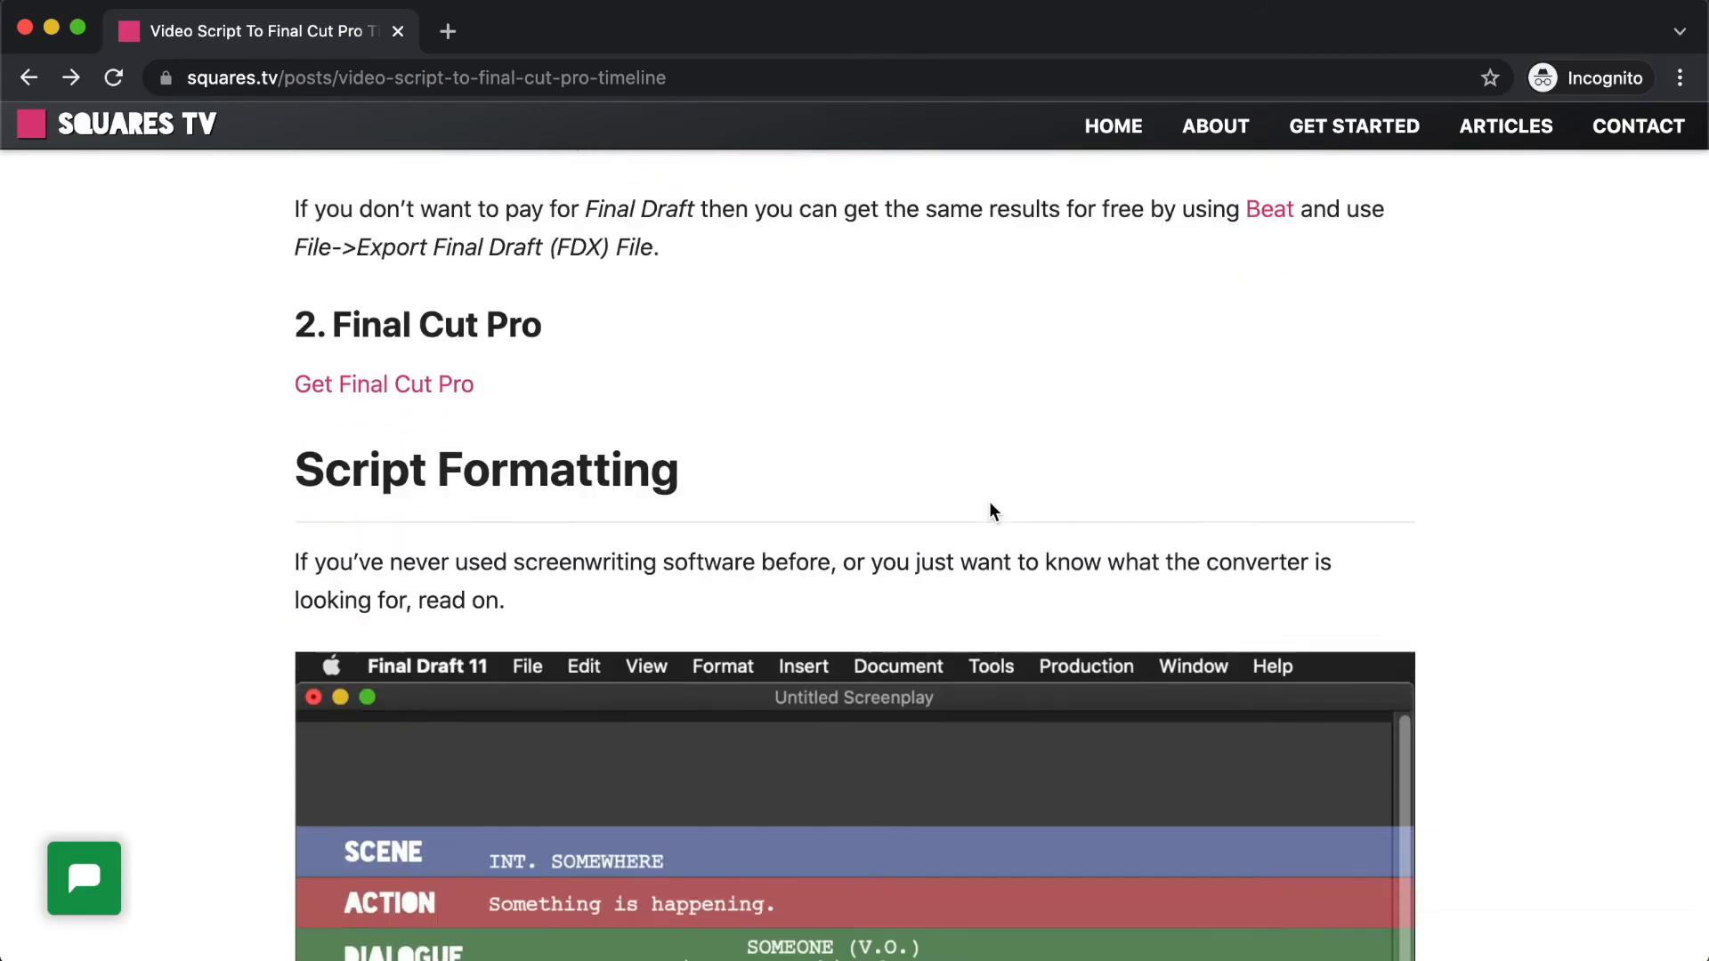
{"action": "scroll", "coordinate": [990, 504], "scroll_direction": "down", "scroll_amount": 15}
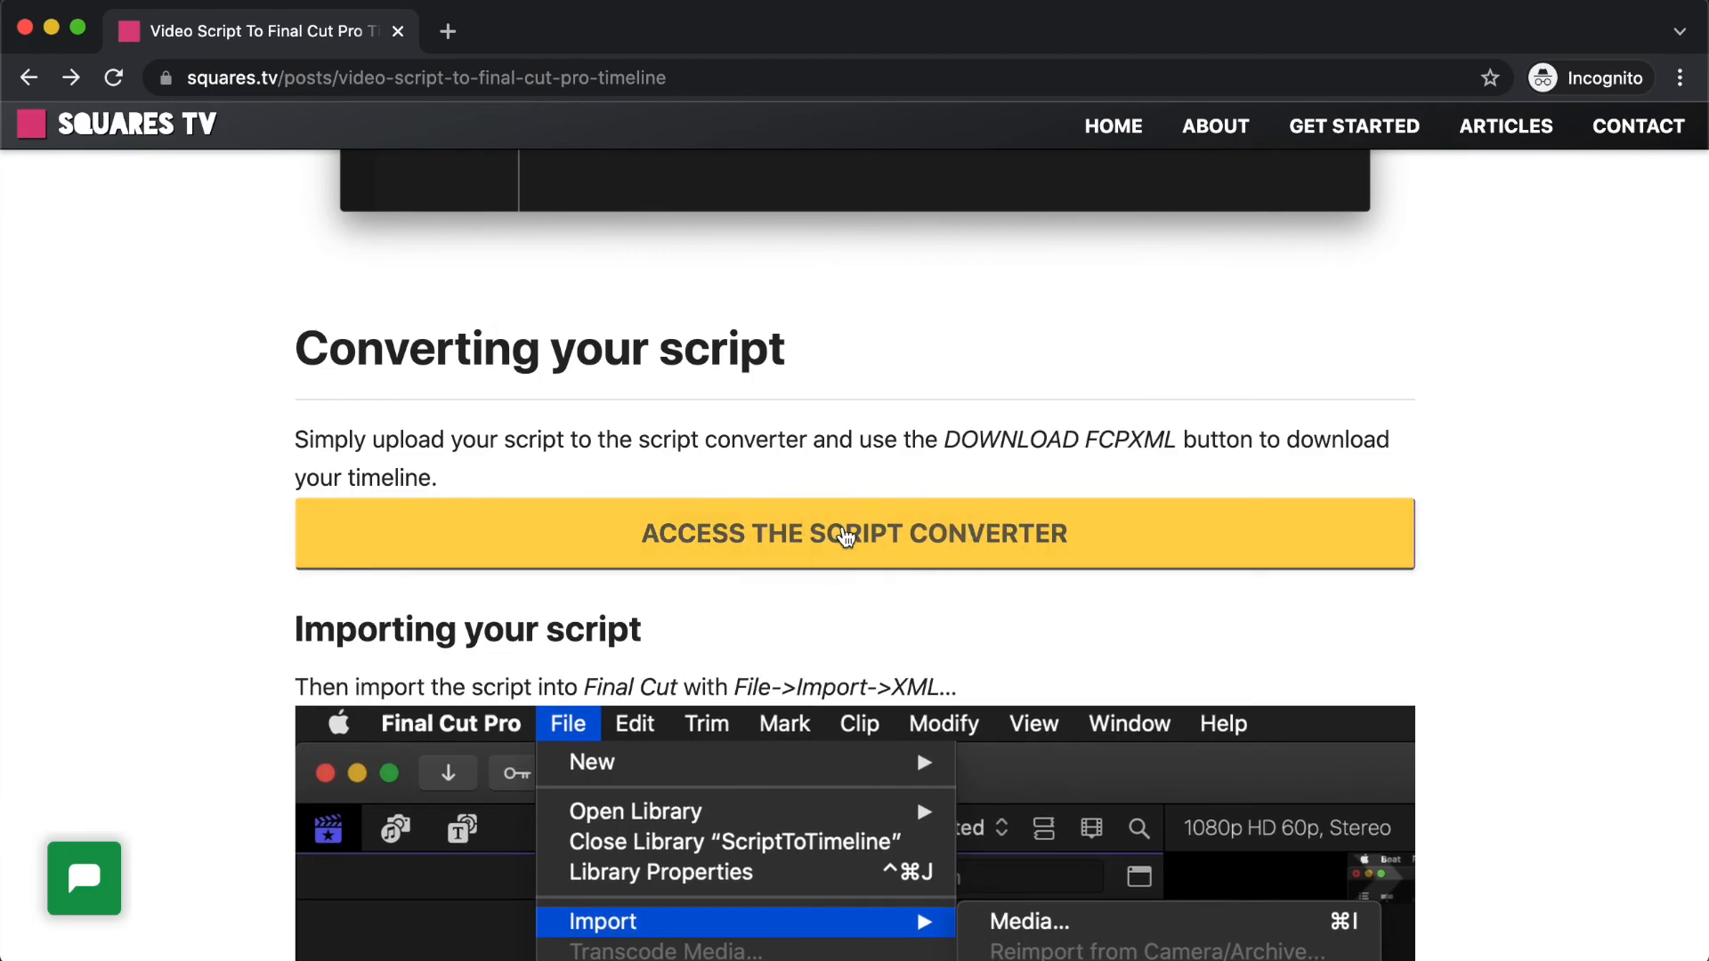
{"action": "scroll", "coordinate": [954, 565], "scroll_direction": "down", "scroll_amount": 12}
{"action": "scroll", "coordinate": [961, 551], "scroll_direction": "down", "scroll_amount": 10}
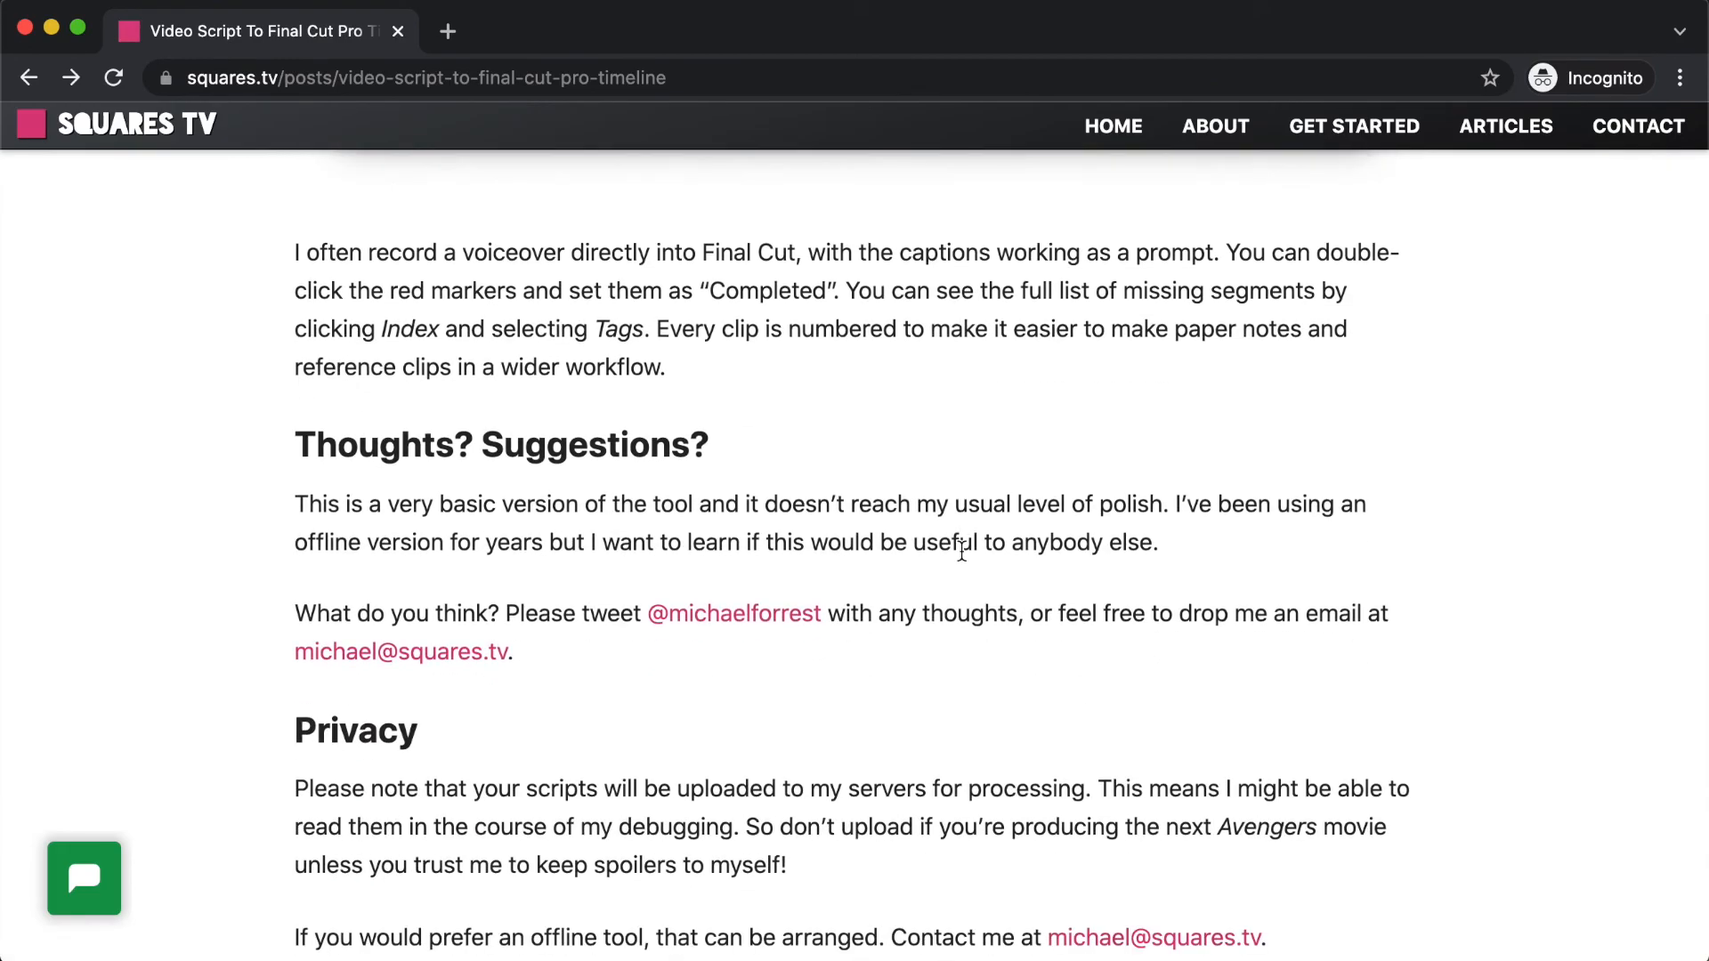